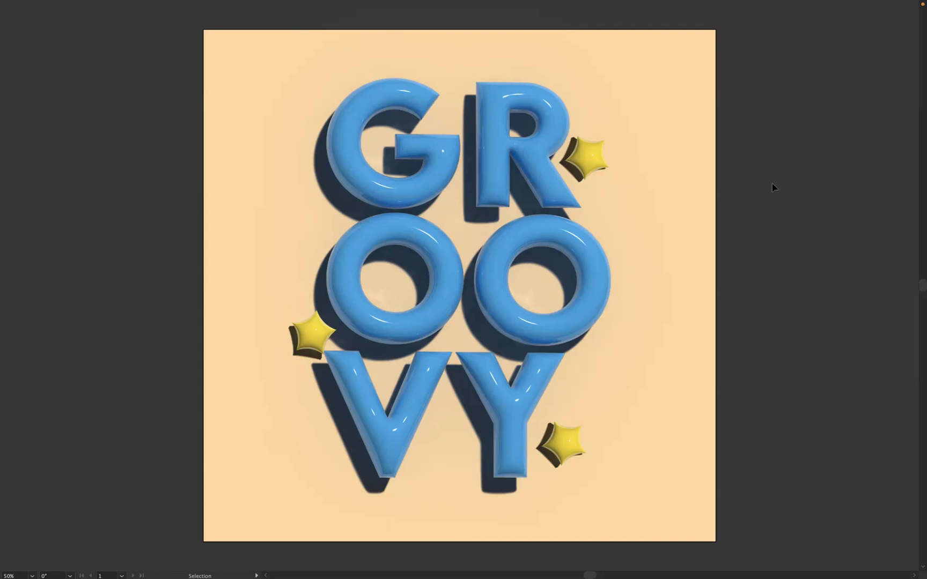
Step: Delete the finished 3D GROOVY lettering and the three yellow stars, leaving only the peach background
key(f)
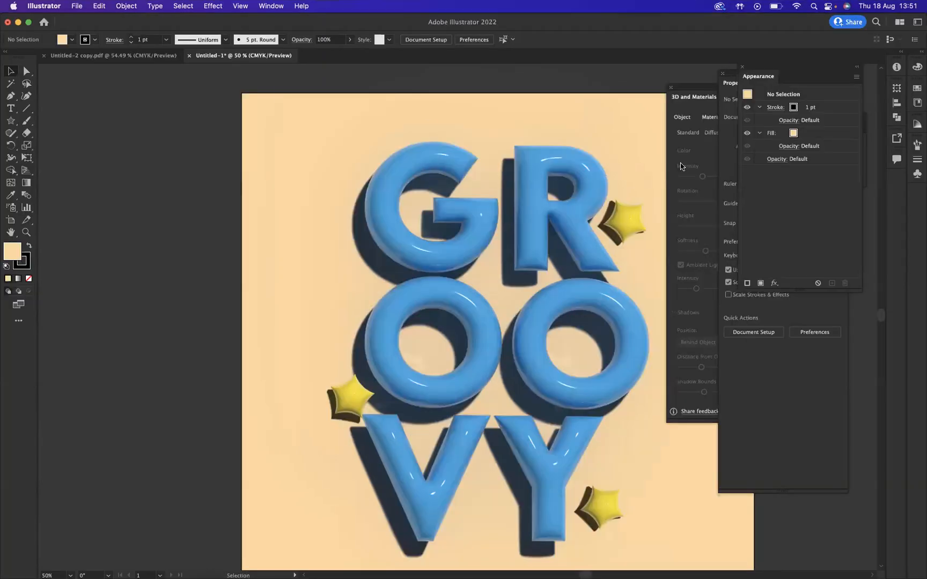
click(461, 232)
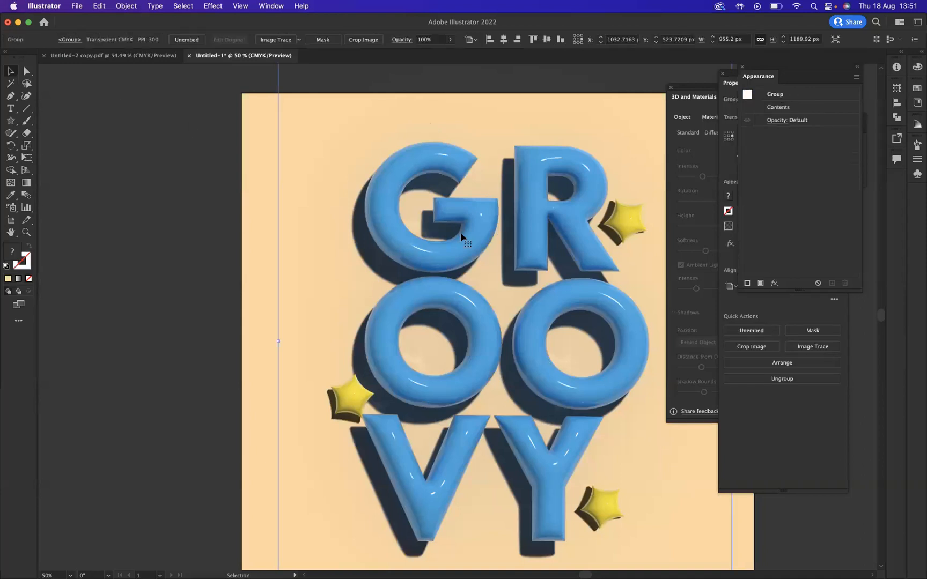
key(Delete)
click(343, 425)
shift+click(637, 215)
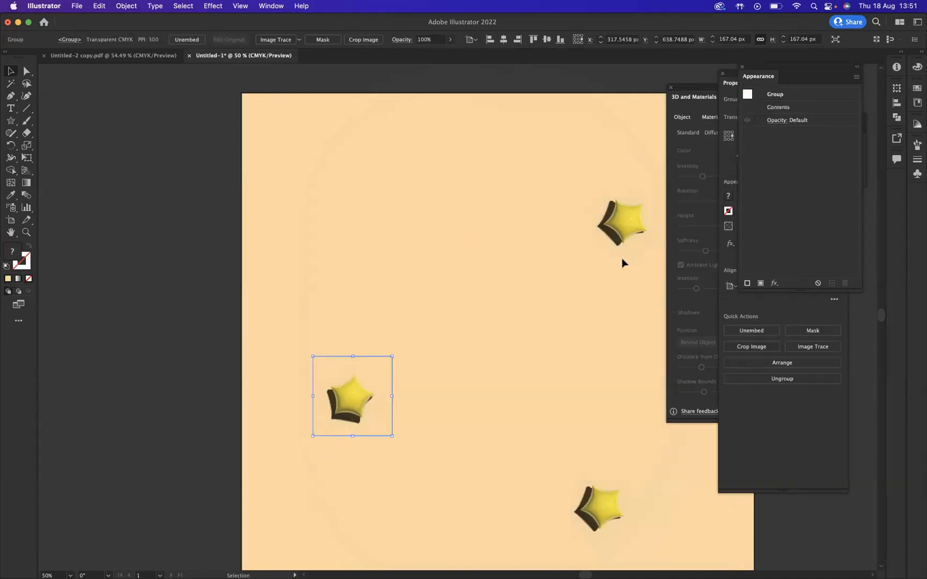
key(super+g)
shift+click(597, 503)
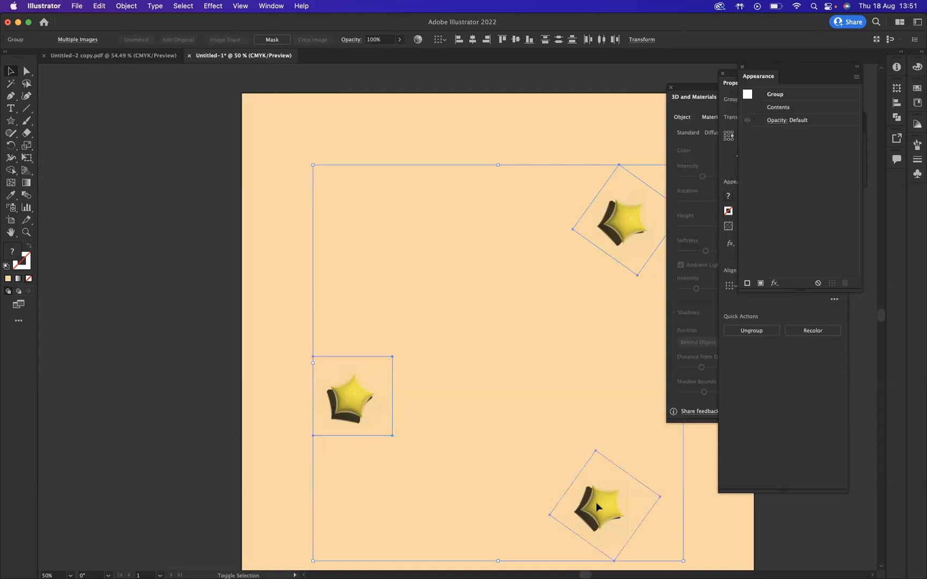
key(Delete)
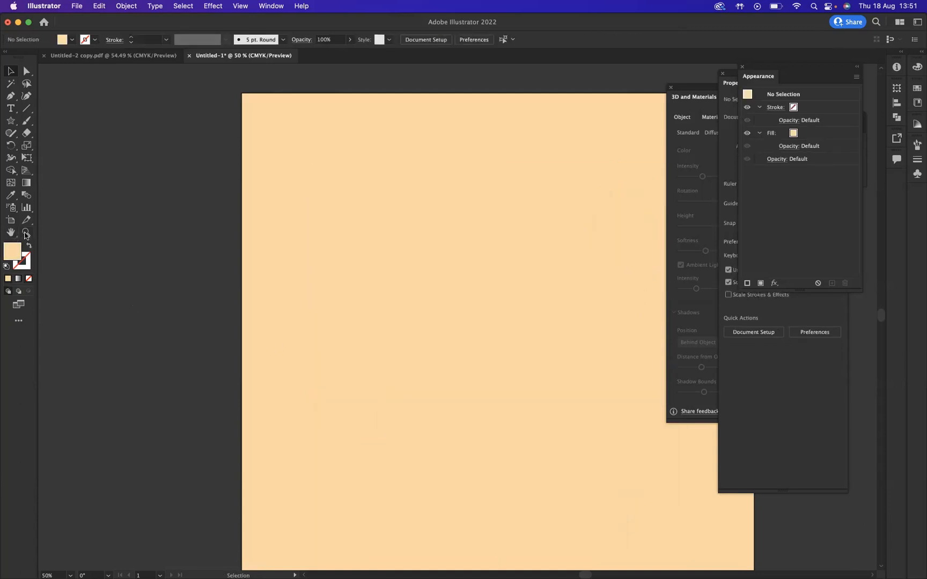
Step: Close the floating Appearance, Properties, Transparency and 3D and Materials panels to clear the workspace
key(z)
alt+click(389, 332)
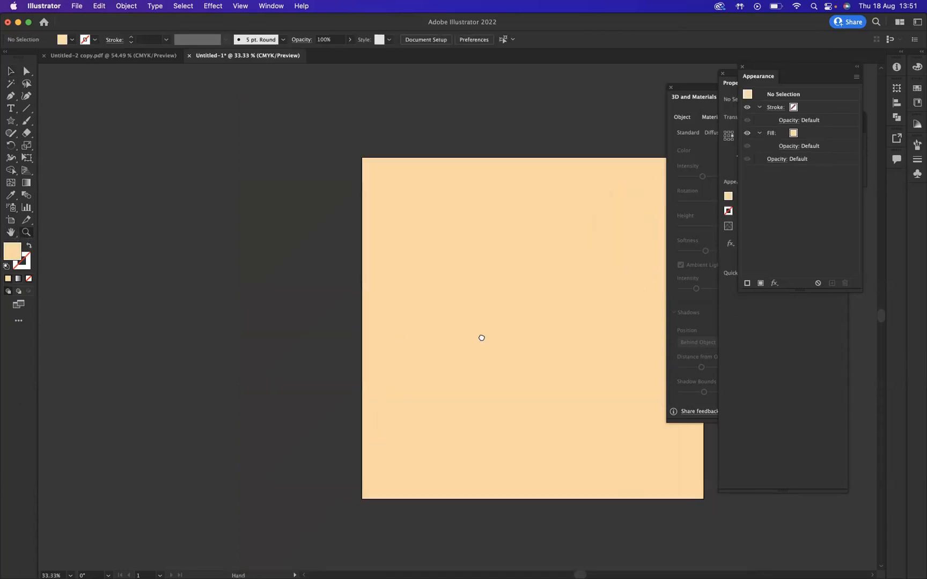
drag(480, 337, 352, 337)
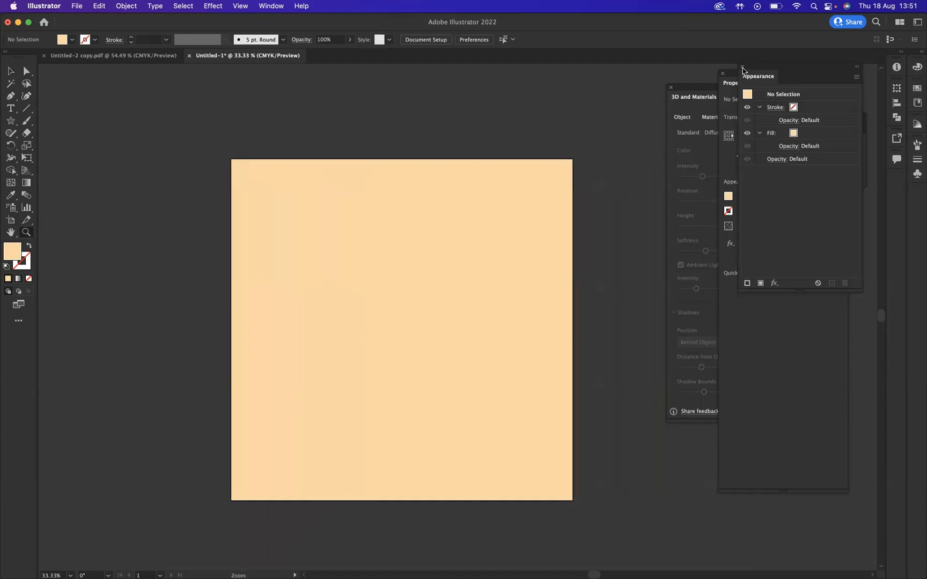
click(742, 66)
click(722, 73)
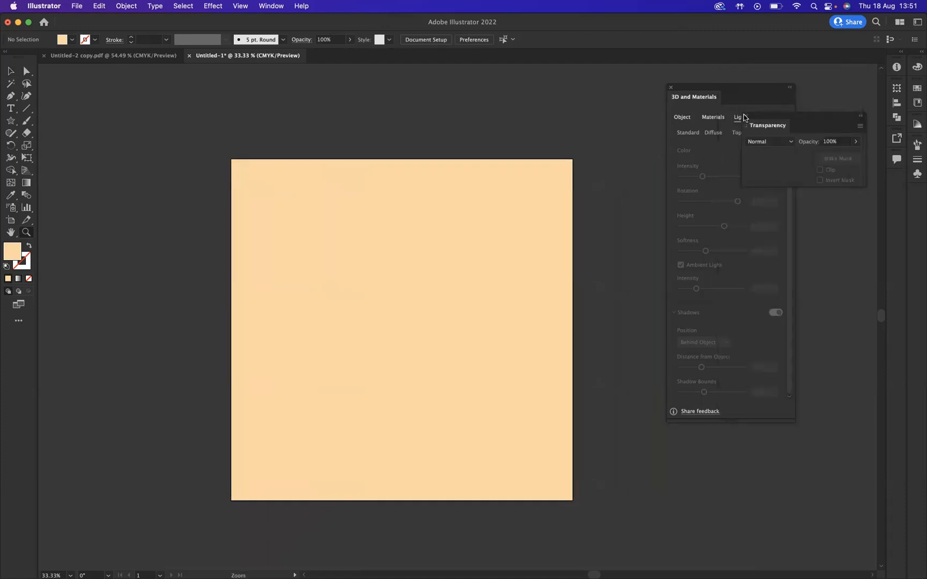
click(746, 116)
click(670, 87)
drag(526, 228, 557, 223)
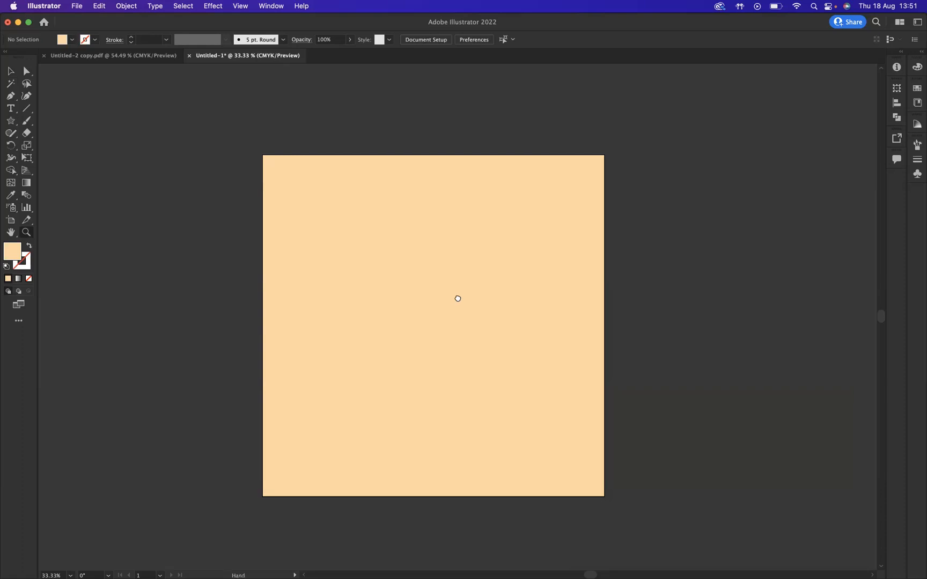
Step: Move the black GROOVY text block from beside the artboard onto the peach background
drag(457, 298, 695, 302)
click(10, 71)
drag(86, 224, 789, 242)
drag(561, 298, 432, 296)
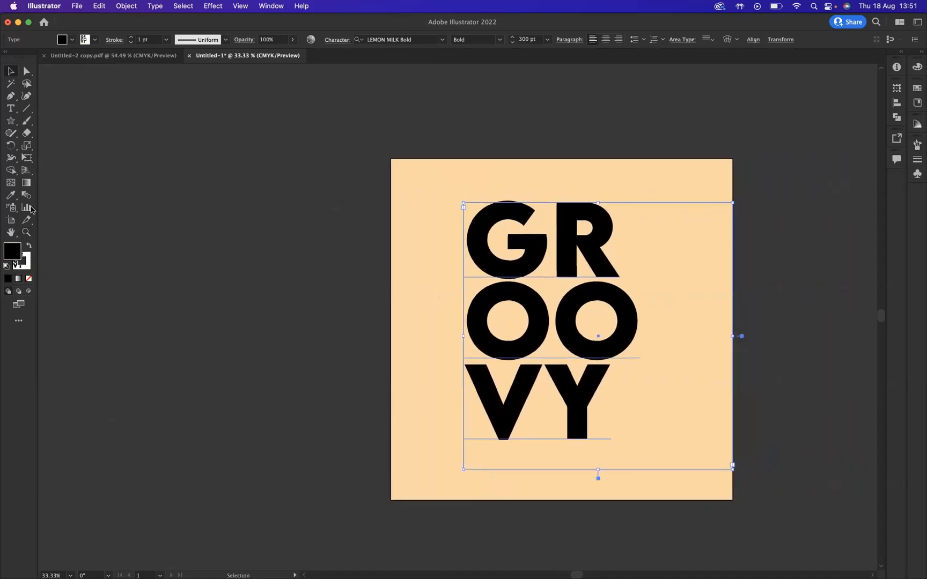
Step: Convert the GROOVY text to outlines and centre the lettering horizontally and vertically on the artboard
click(11, 108)
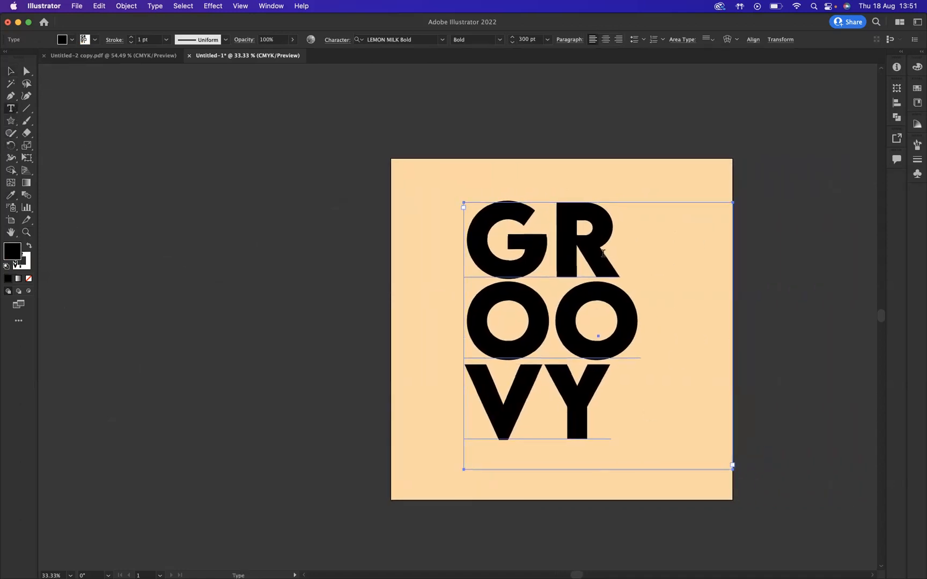
click(11, 70)
click(347, 230)
click(526, 274)
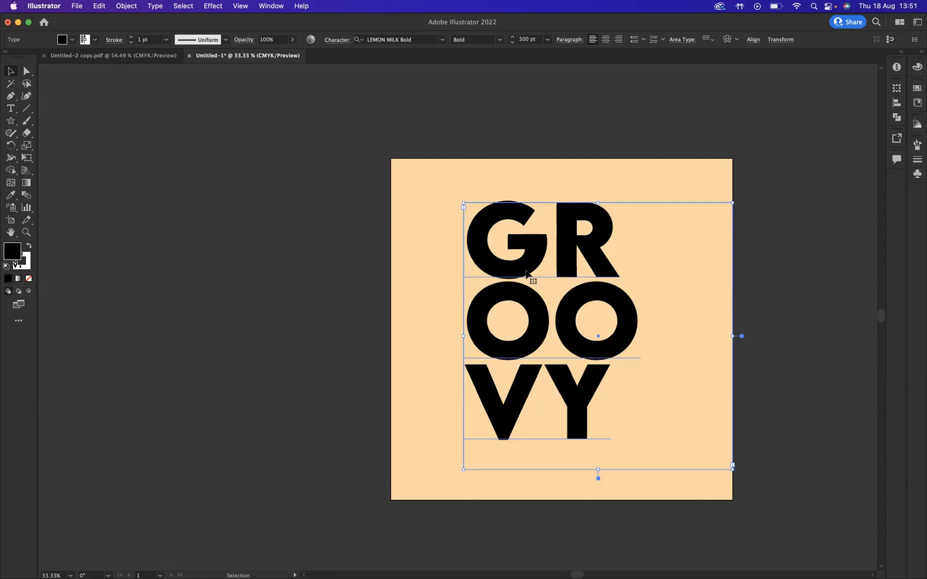
drag(625, 360, 511, 347)
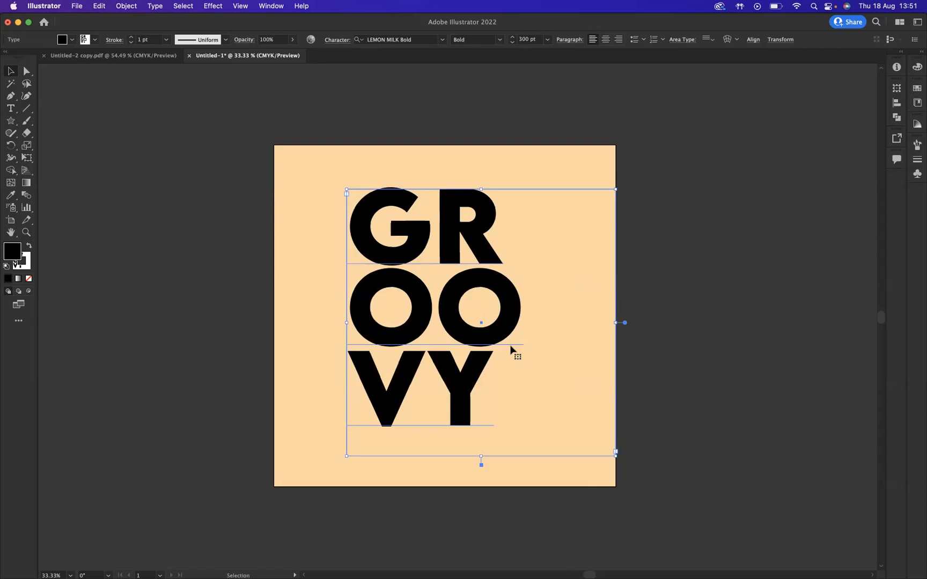
right_click(479, 274)
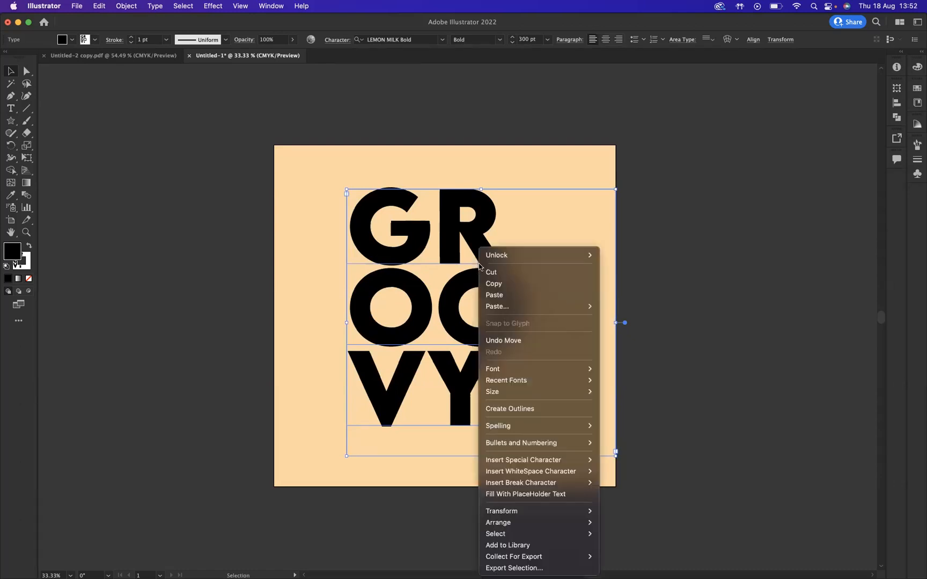
click(547, 411)
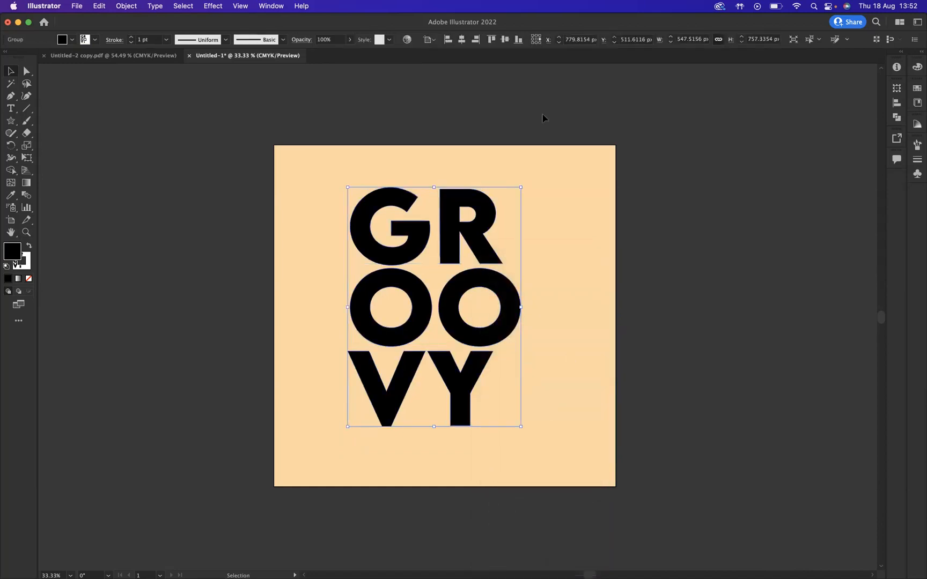
click(461, 40)
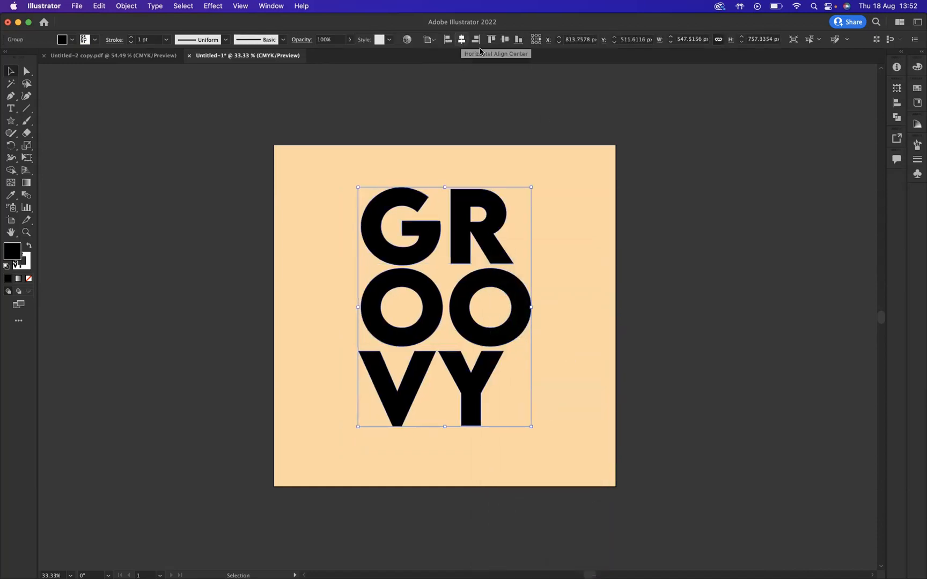
click(505, 40)
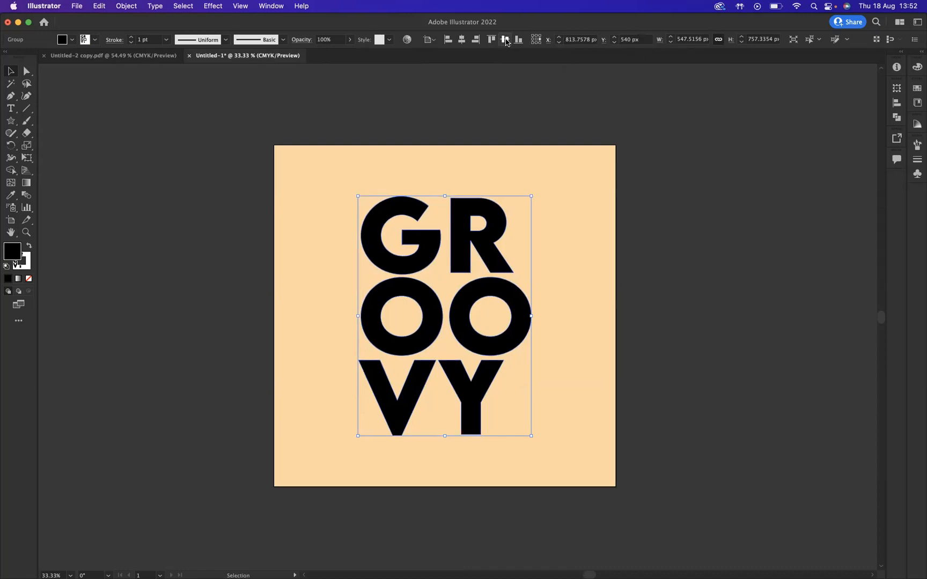
Step: Fill the GROOVY lettering with the light blue swatch C=70 M=15 Y=0 K=0
click(71, 42)
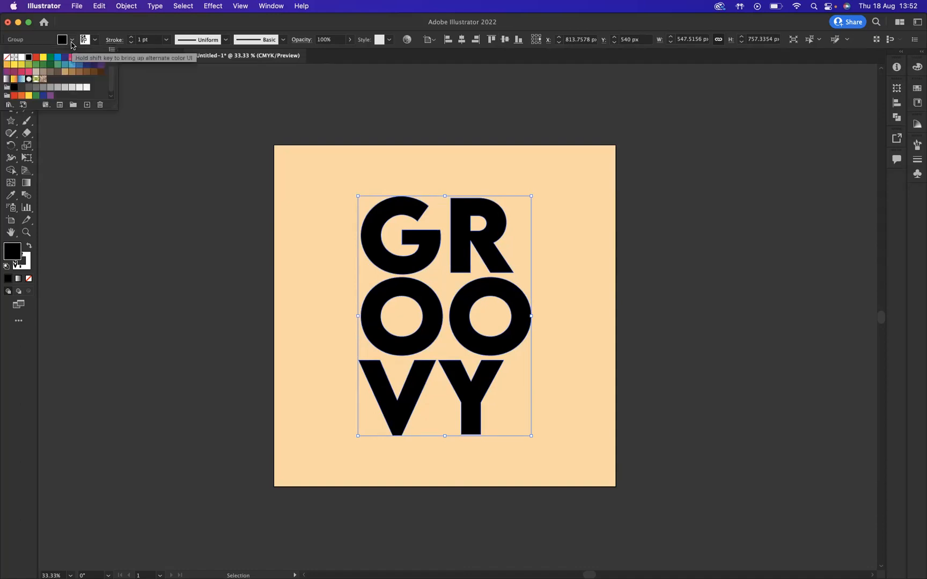
click(57, 58)
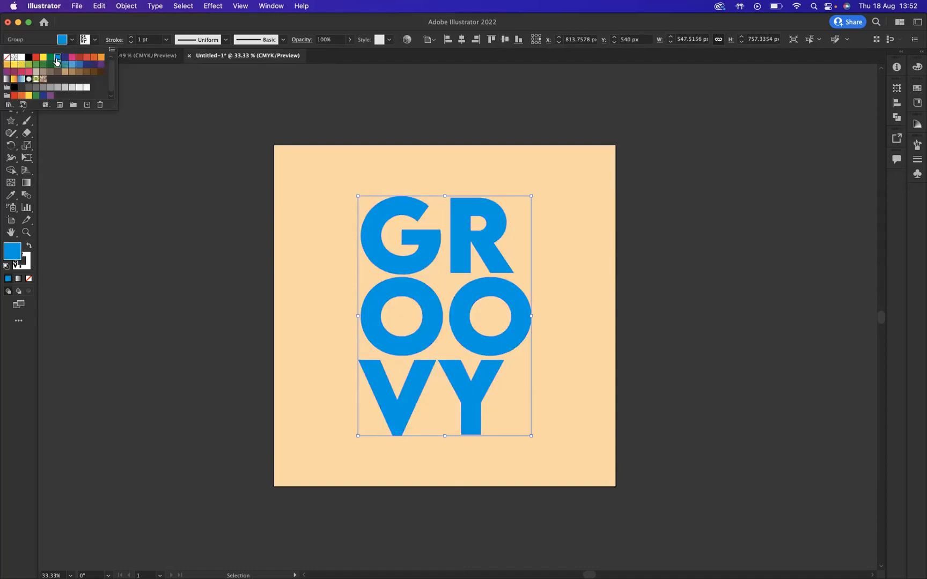
click(72, 65)
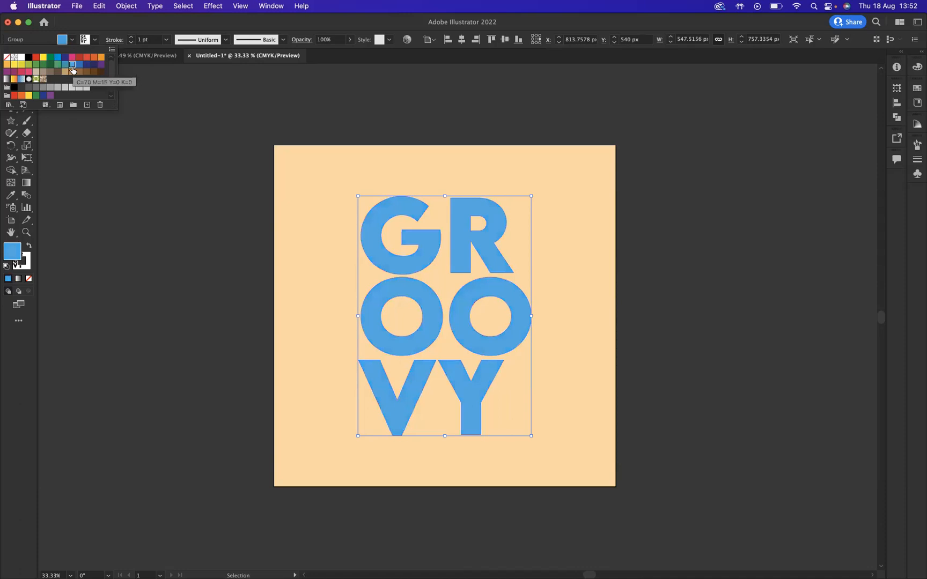
click(213, 236)
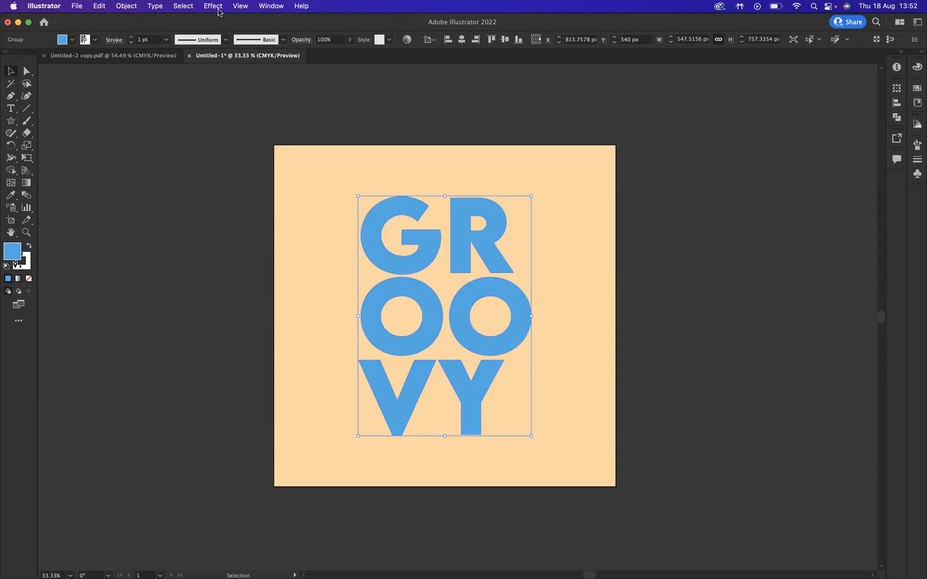
Step: Apply the 3D Inflate effect to the lettering and tilt it freehand to about 6° in X and -2° in Y
click(213, 6)
mouse_move(236, 80)
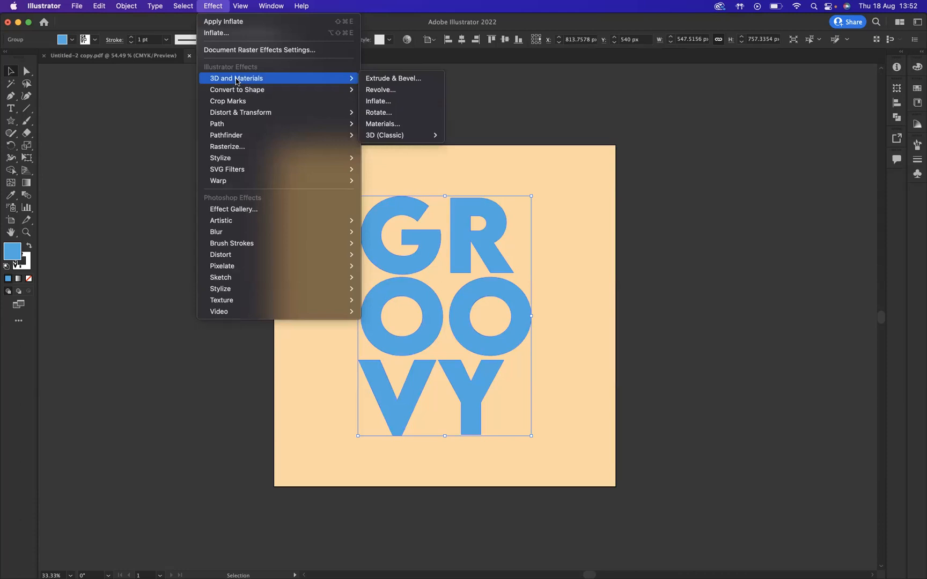
click(390, 102)
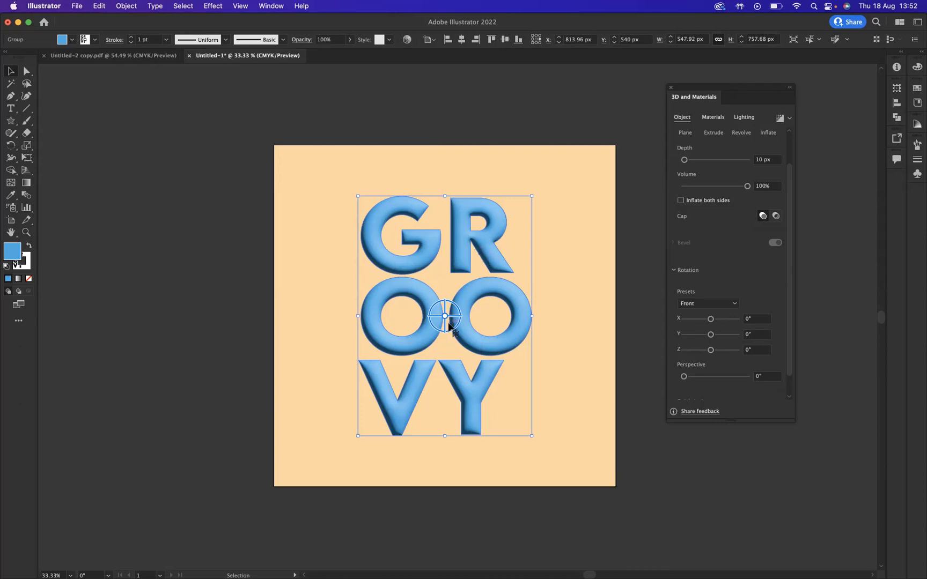
mouse_move(452, 316)
mouse_down()
mouse_move(462, 319)
mouse_move(448, 311)
mouse_up()
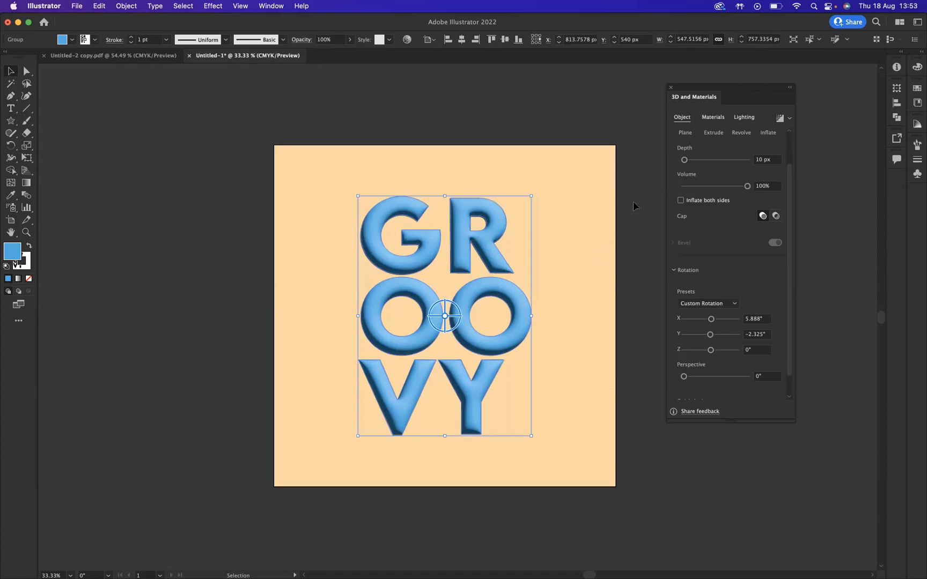
Step: Set the lettering's default material to a roughness of 0.02 and a metallic value of 0.52
click(713, 117)
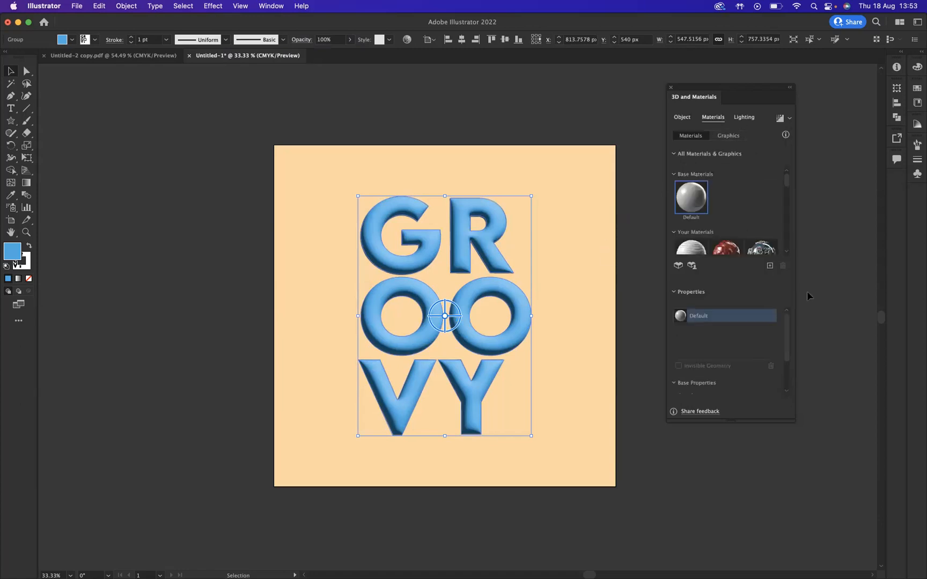
drag(787, 326, 788, 377)
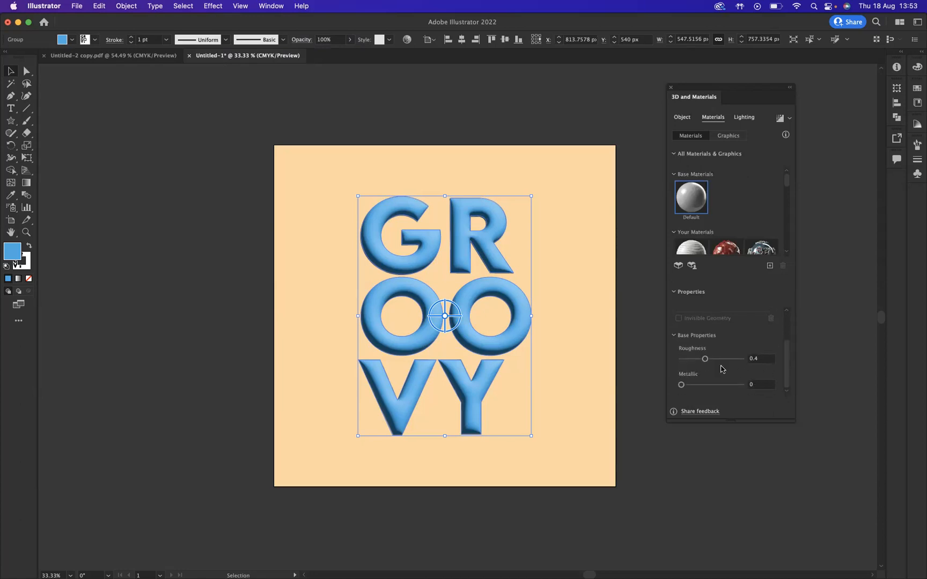
drag(705, 360, 713, 385)
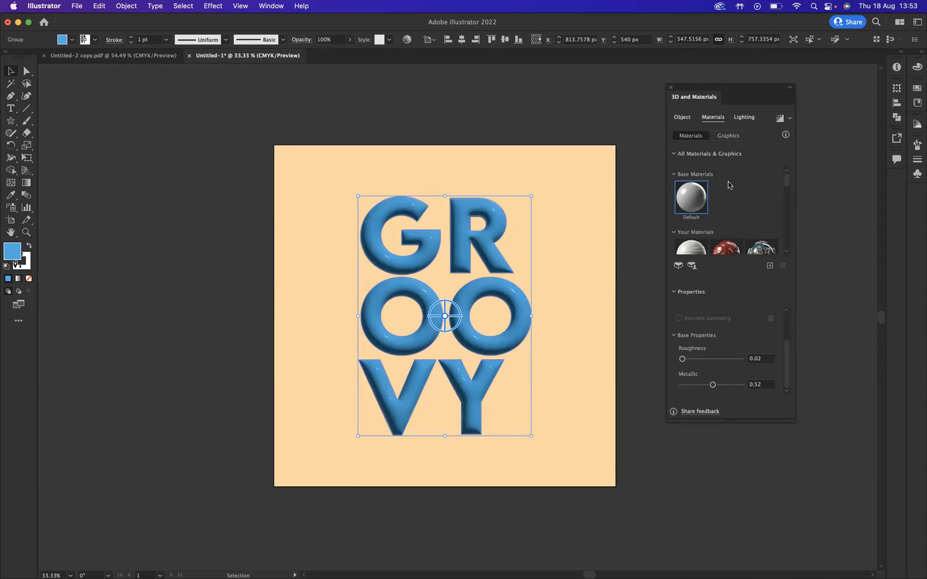
Step: Set the light's height to 75° and turn on shadows for the lettering
click(743, 118)
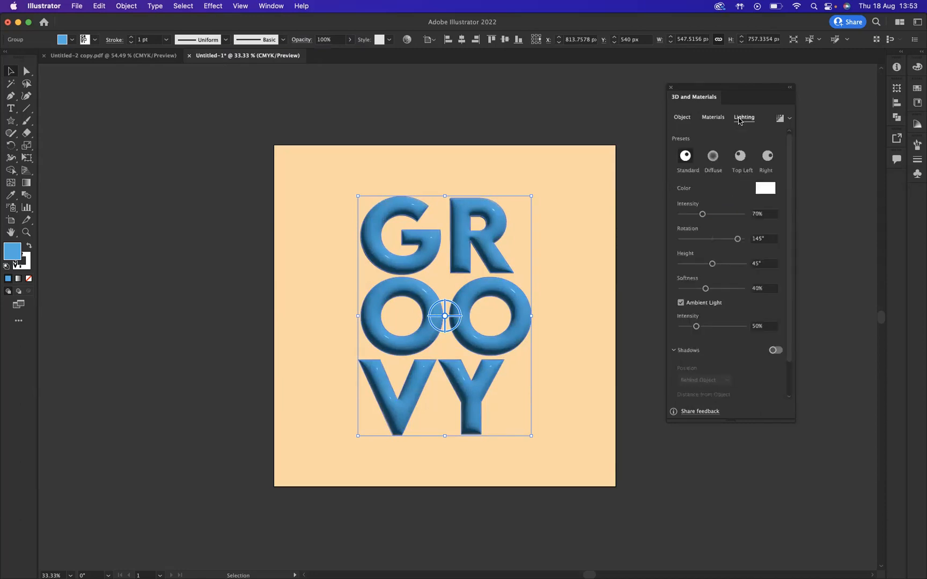
drag(712, 264, 734, 264)
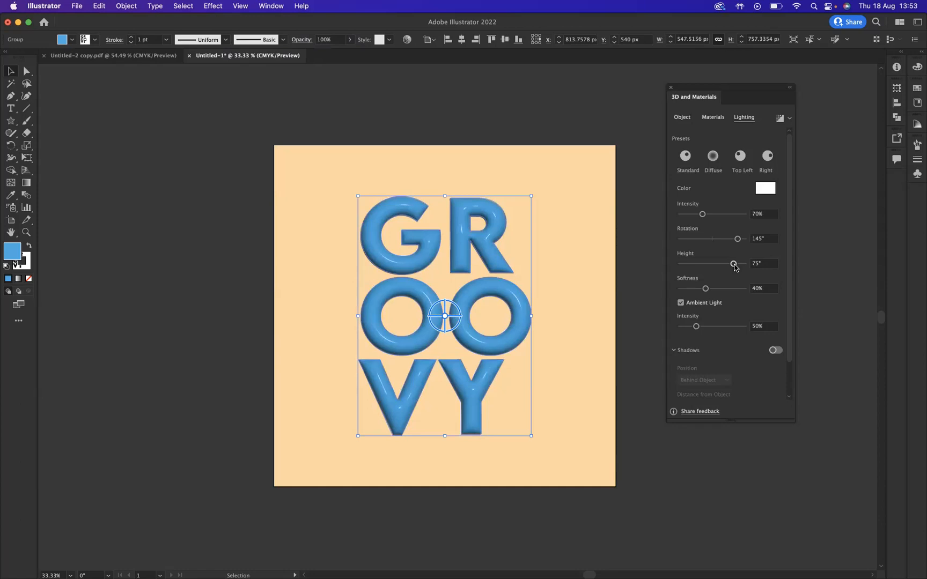
drag(792, 273, 791, 325)
click(775, 313)
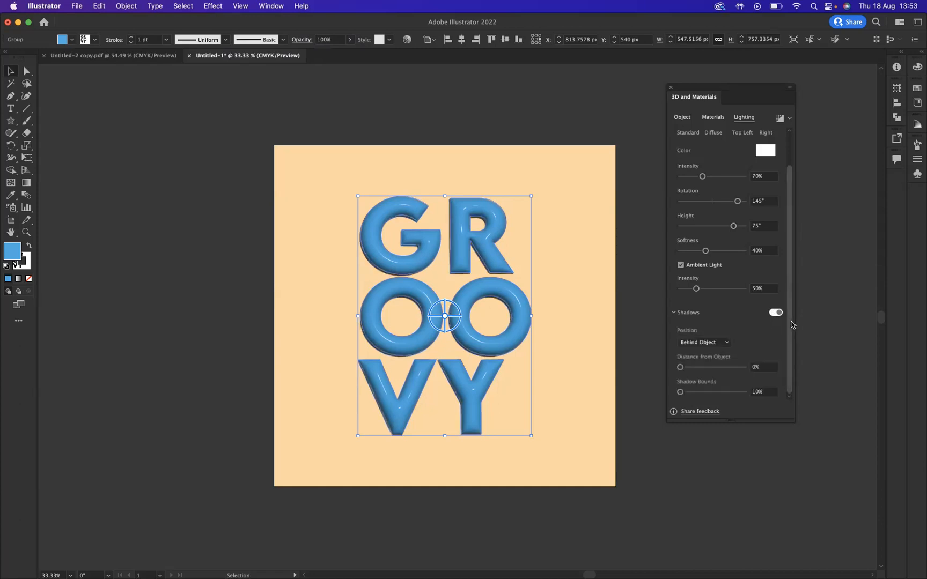
Step: Set the shadow's distance from the object to 20% and its bounds to 57%
drag(684, 366, 687, 367)
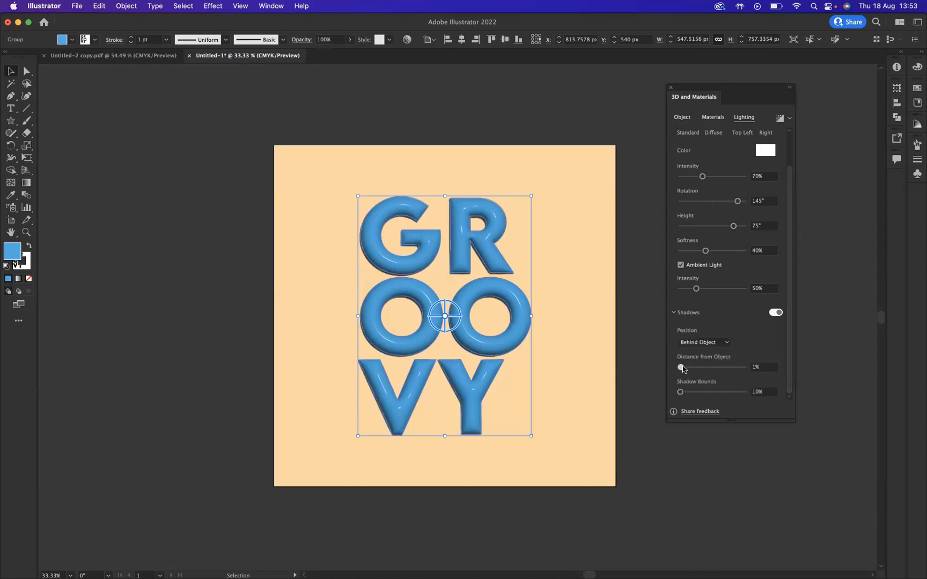
drag(695, 368, 688, 395)
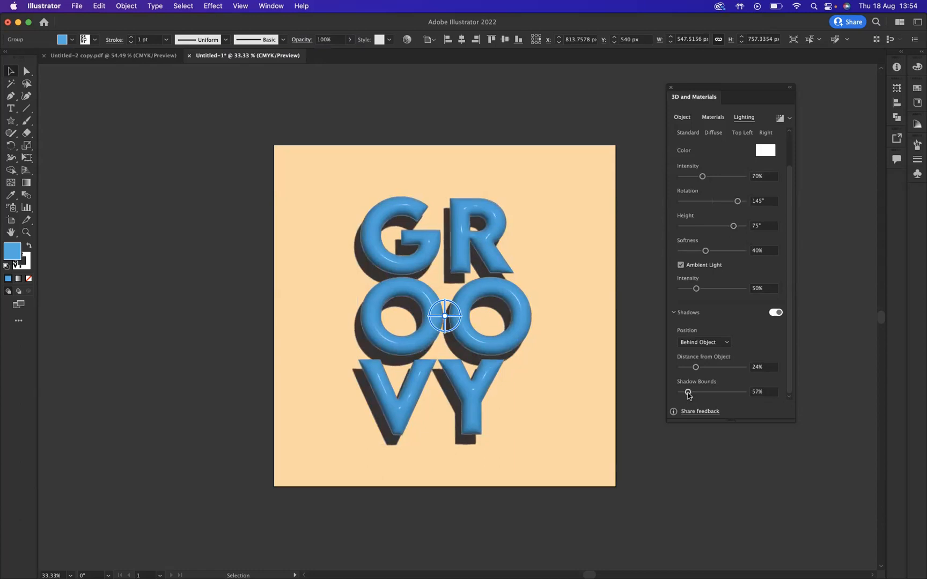
drag(695, 368, 693, 371)
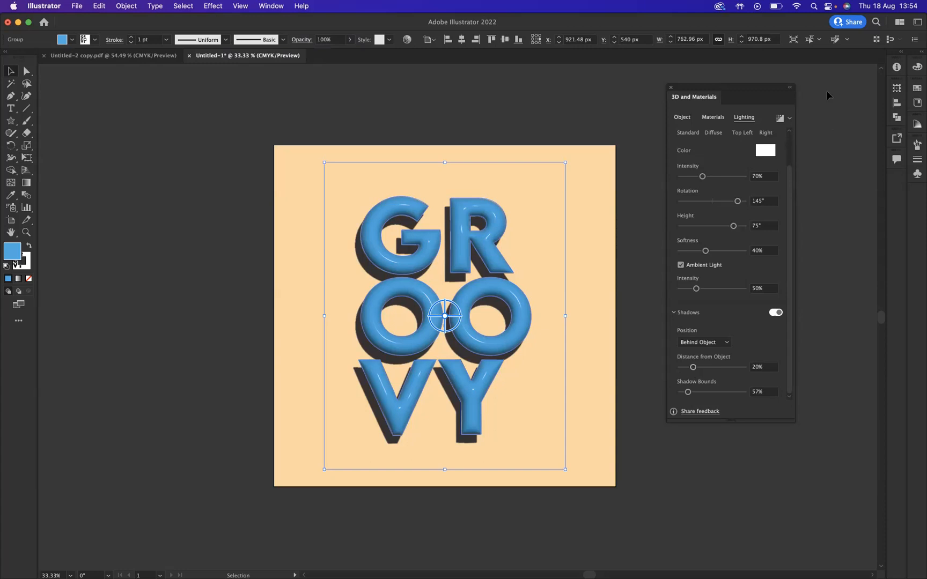
Step: Render the lettering with ray tracing at Low quality and noise reduction enabled
click(789, 119)
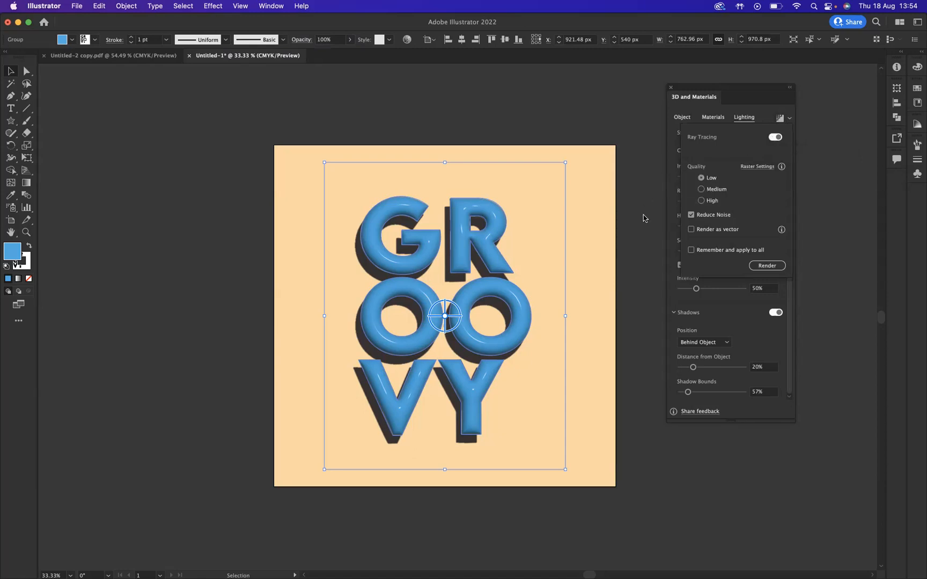
click(773, 265)
click(771, 266)
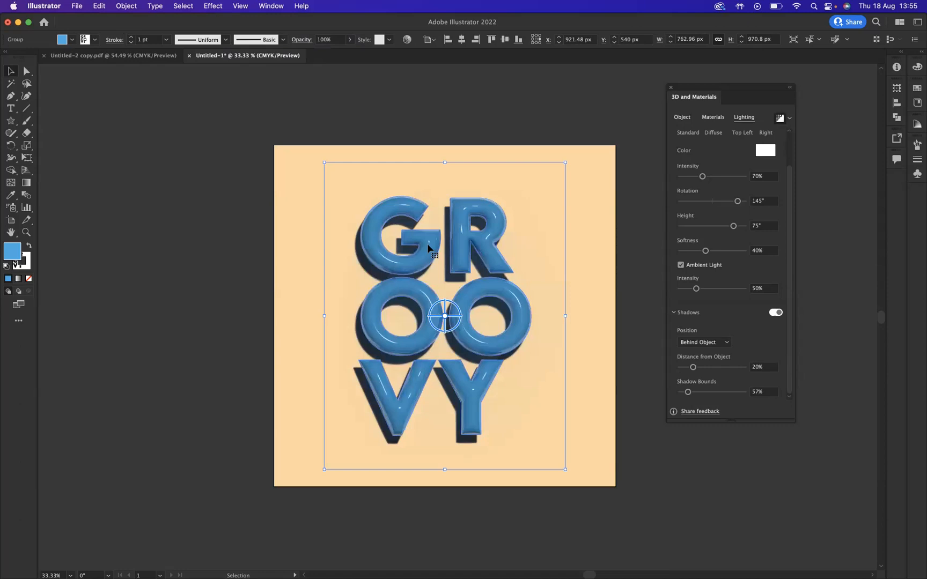
Step: Expand the appearance of the rendered GROOVY lettering and shift it slightly up and to the right on the artboard
click(130, 8)
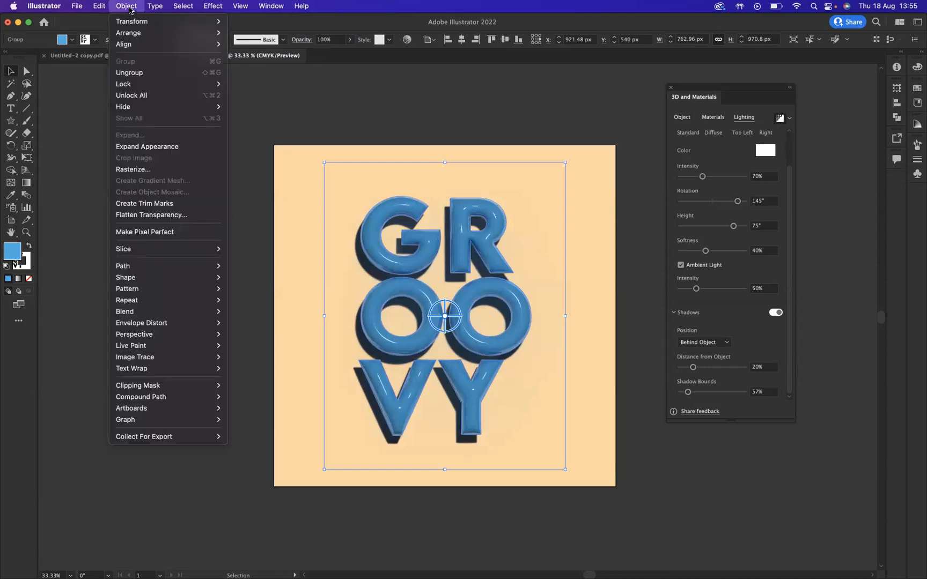
click(156, 147)
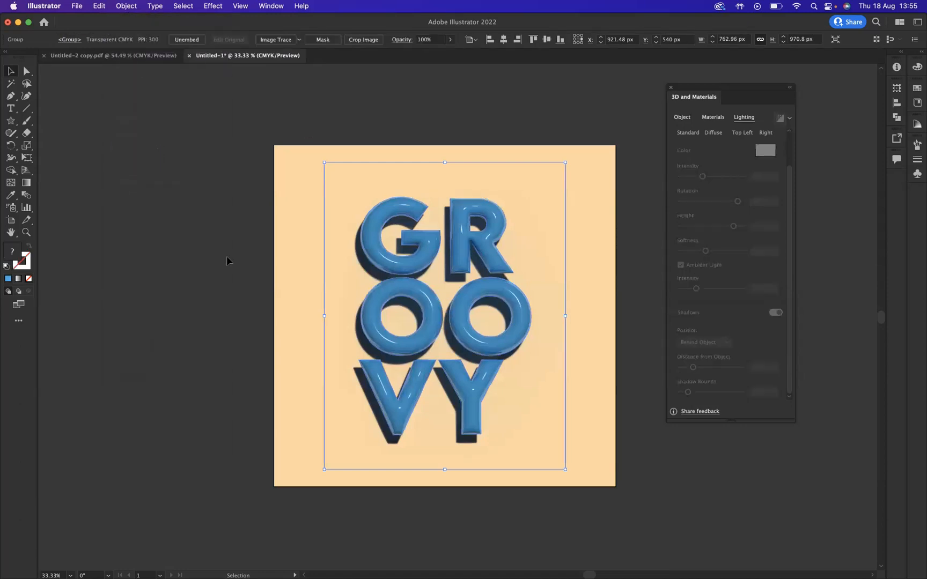
click(249, 270)
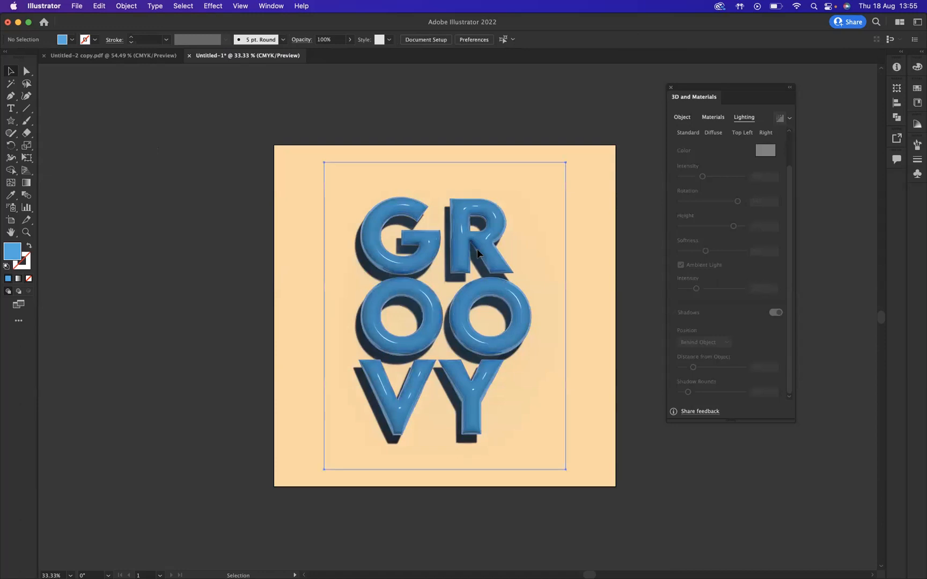
drag(478, 250, 482, 246)
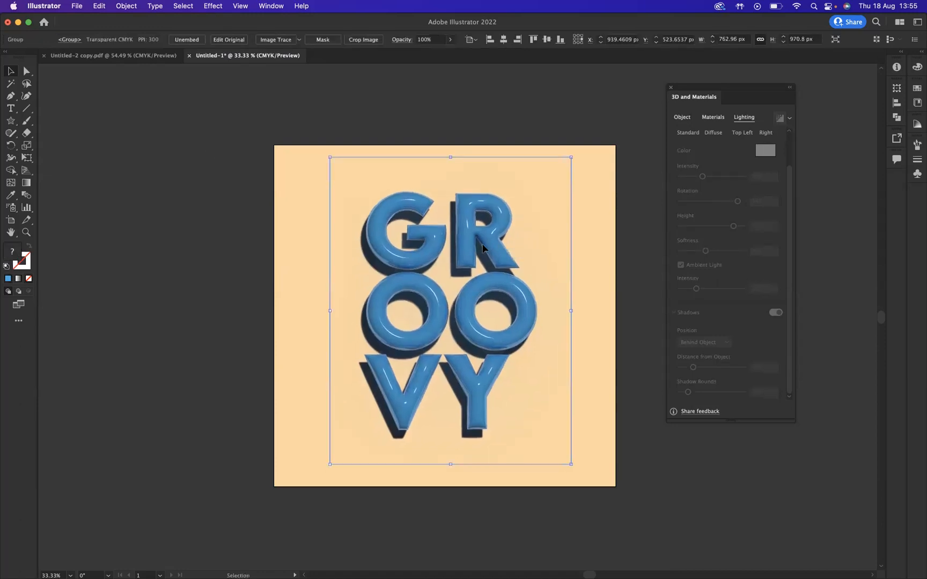
Step: Draw a five-pointed star about 232 by 221 px beside the lettering and round its inner corners to about 122 px
click(12, 122)
drag(250, 265, 282, 287)
click(26, 84)
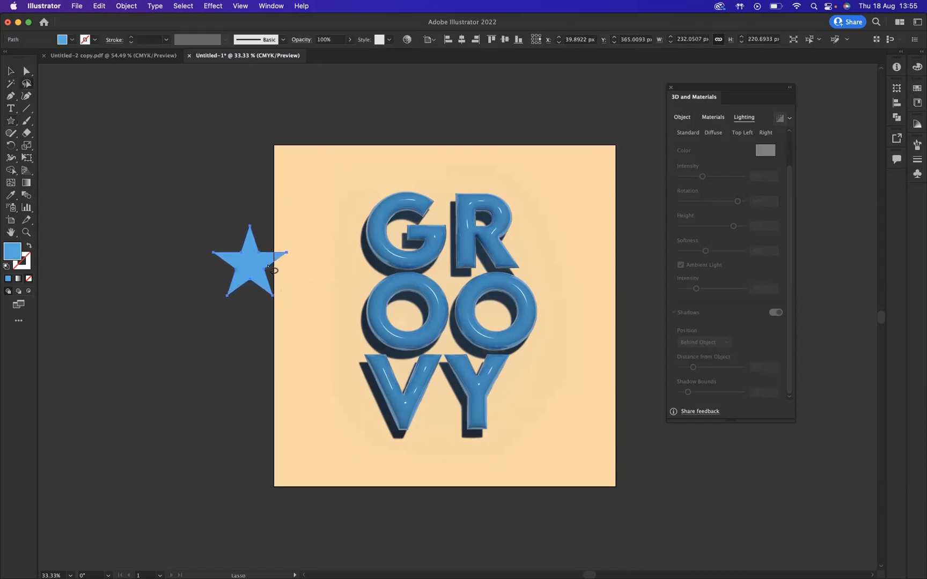
mouse_move(256, 247)
mouse_down()
mouse_move(230, 264)
mouse_move(239, 287)
mouse_move(260, 288)
mouse_move(262, 250)
mouse_up()
click(26, 70)
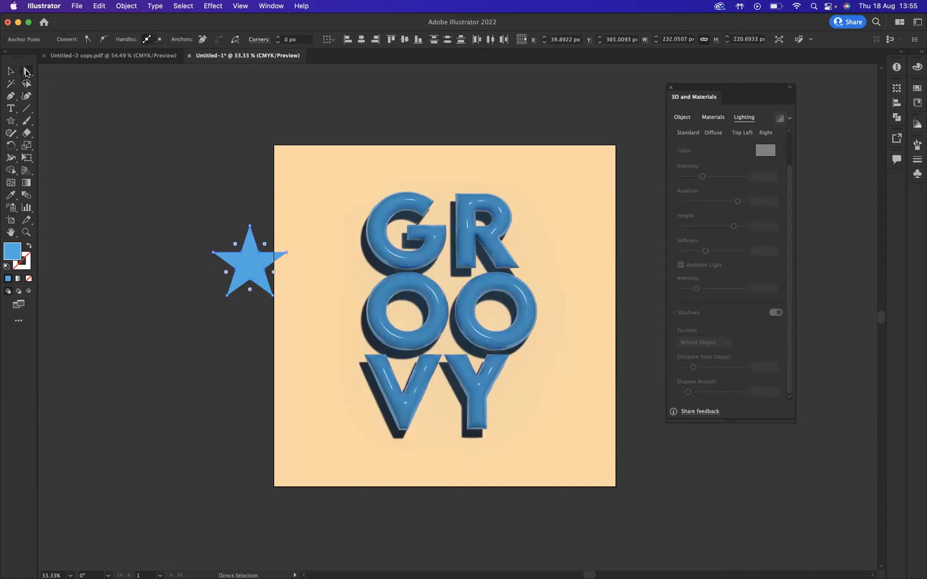
drag(235, 246, 203, 212)
click(11, 70)
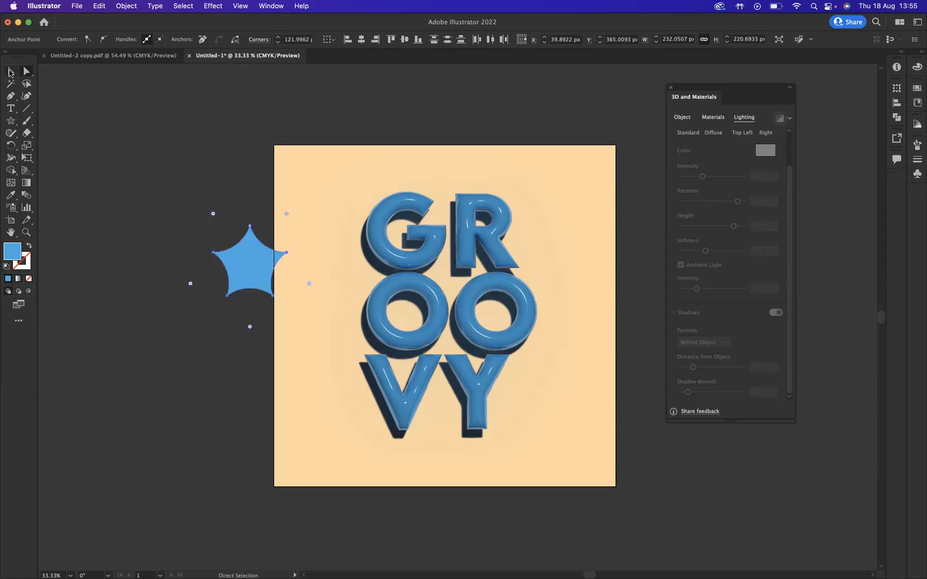
click(141, 155)
Step: Fill the star with yellow and scale it down to about 145 by 138 px in the space beside the first O
drag(258, 267, 318, 296)
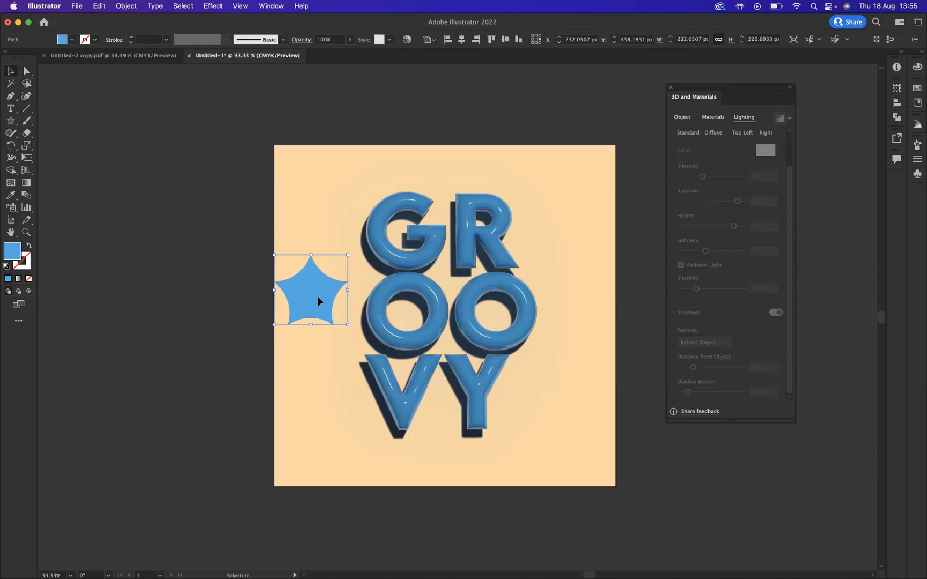
click(72, 40)
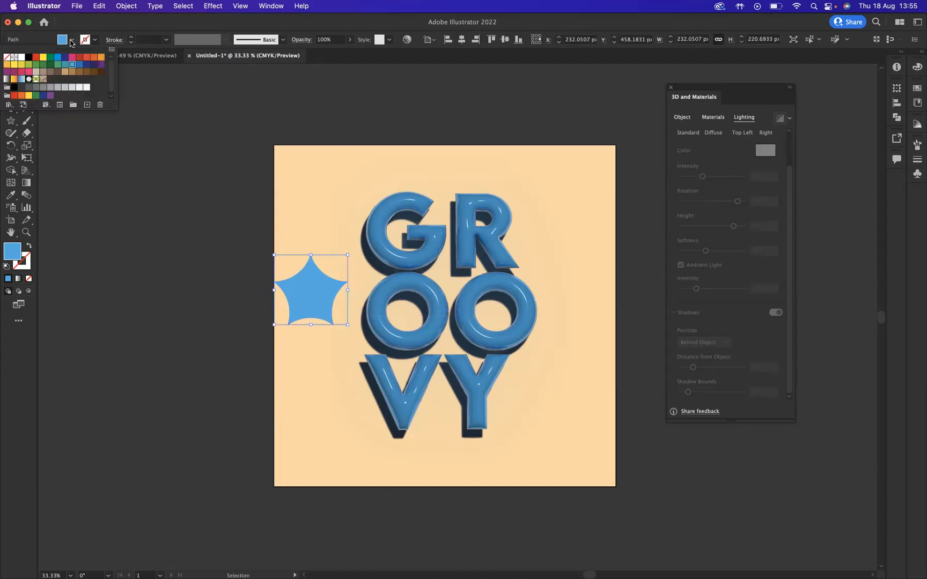
click(43, 58)
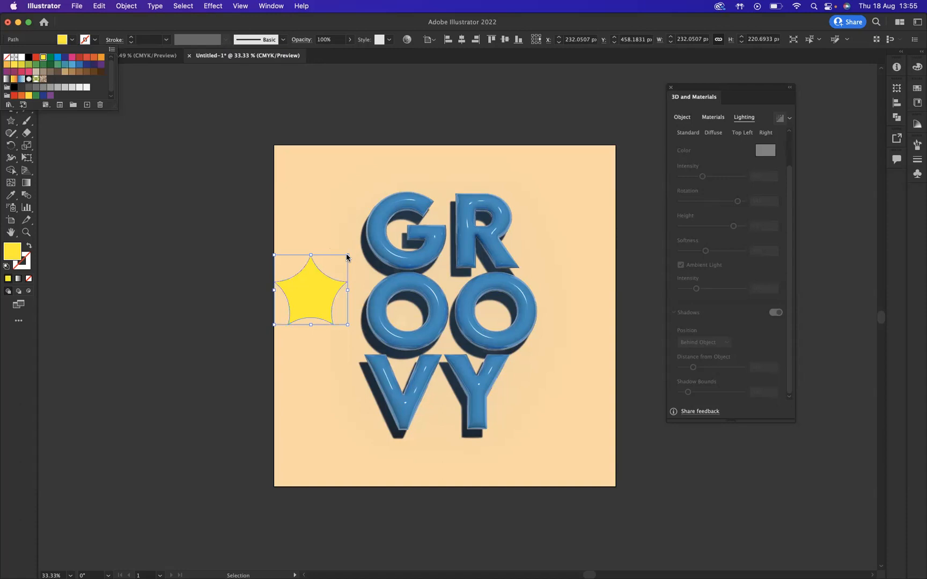
drag(347, 256, 334, 268)
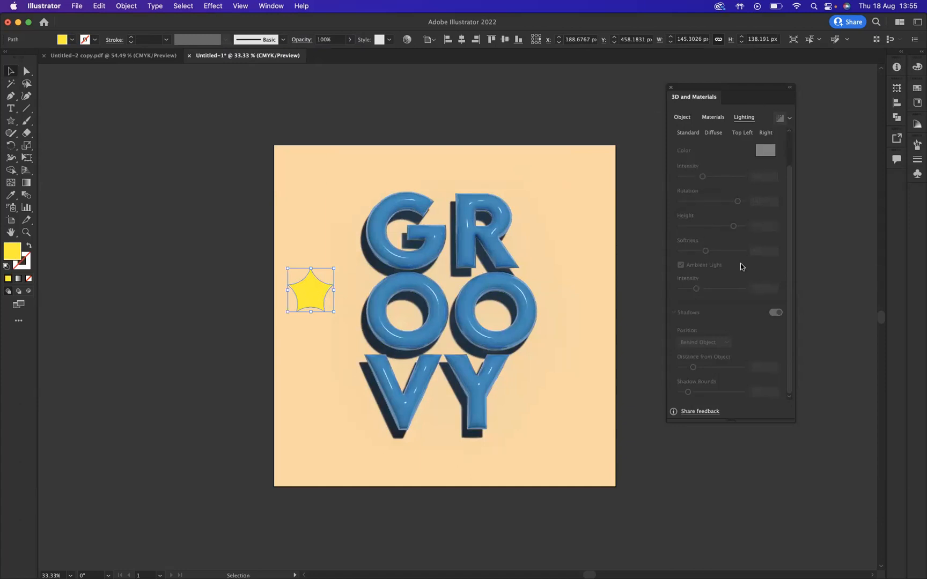
Step: Inflate the star in 3D and tilt it freehand to about 9.6° in X and -3.1° in Y
drag(791, 210, 790, 162)
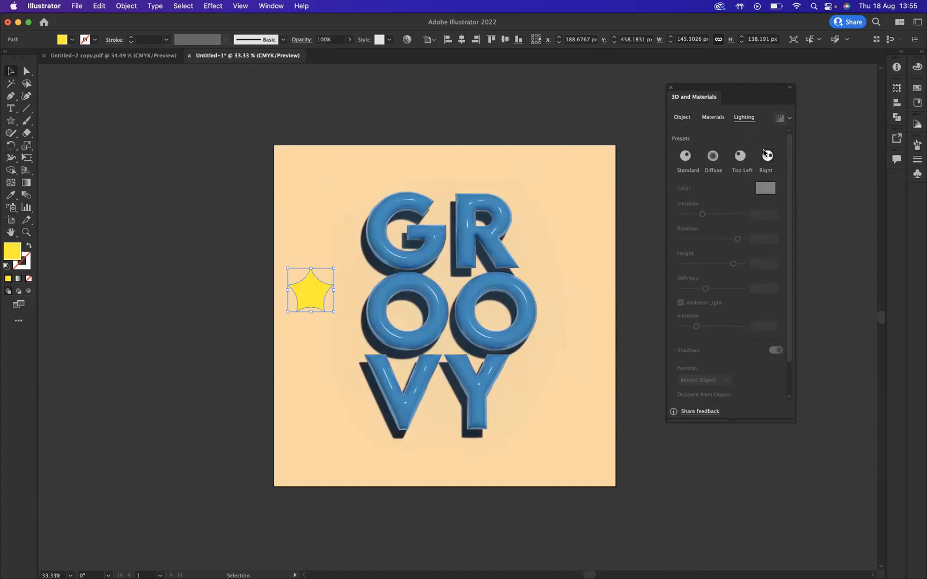
click(682, 118)
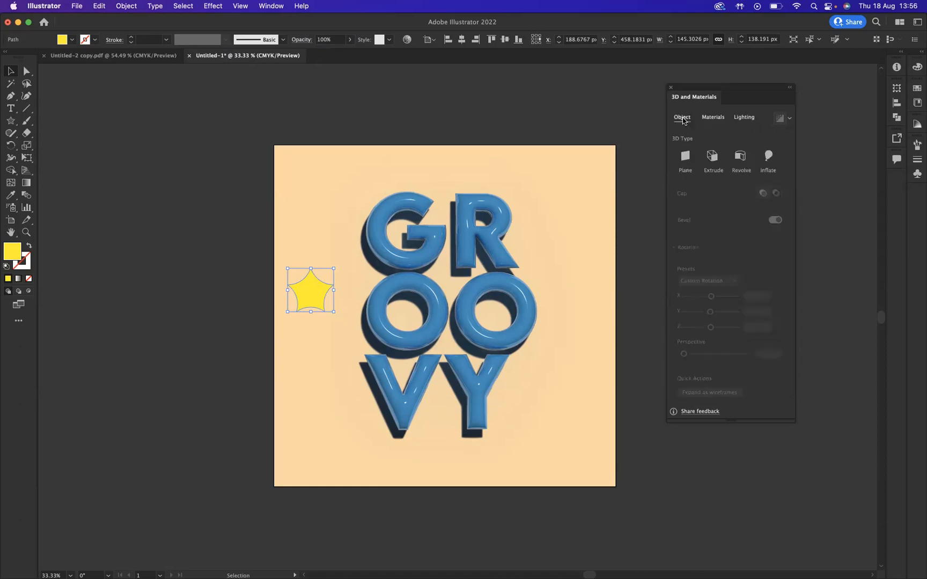
click(767, 159)
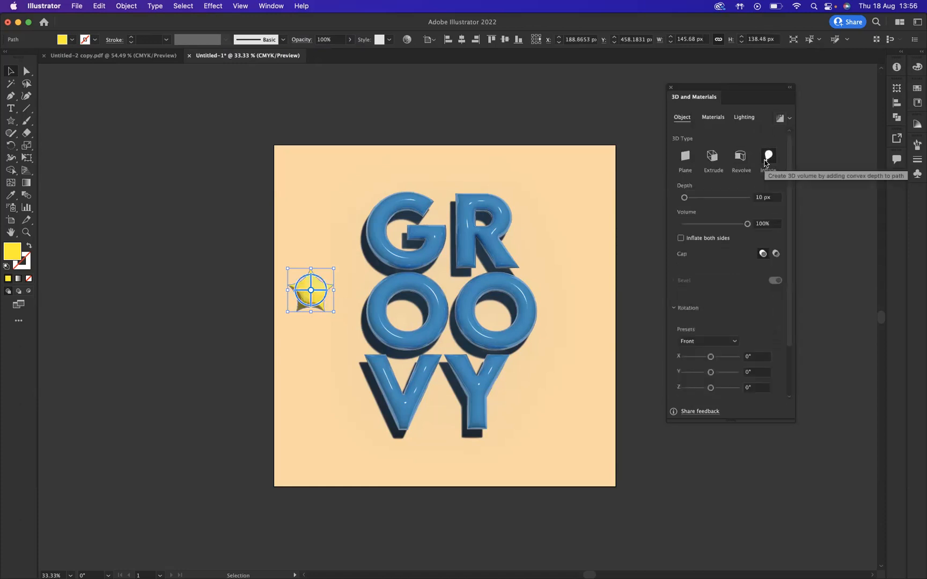
mouse_move(317, 289)
mouse_down()
mouse_move(311, 298)
mouse_move(314, 288)
mouse_up()
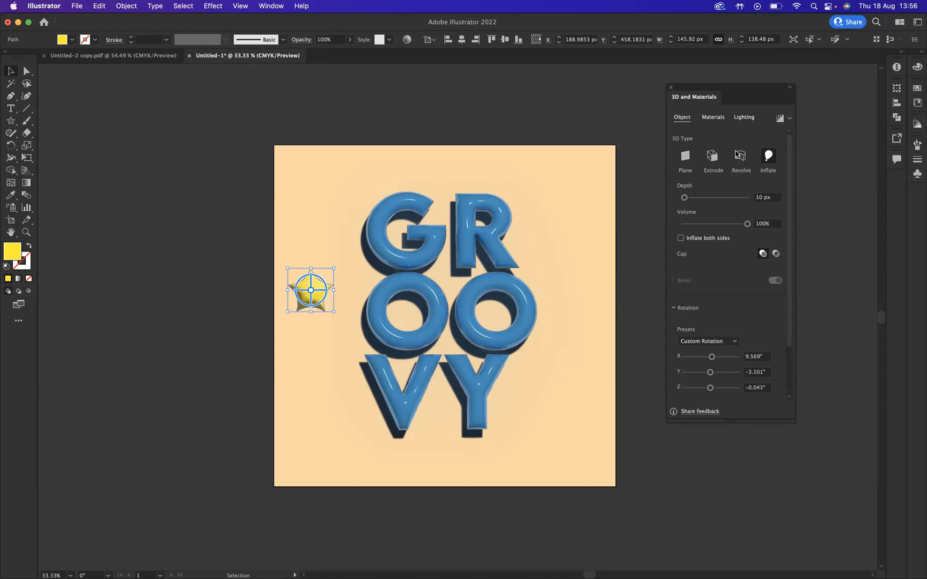
Step: Set the metallic value of the star's default material to 0.34
click(719, 120)
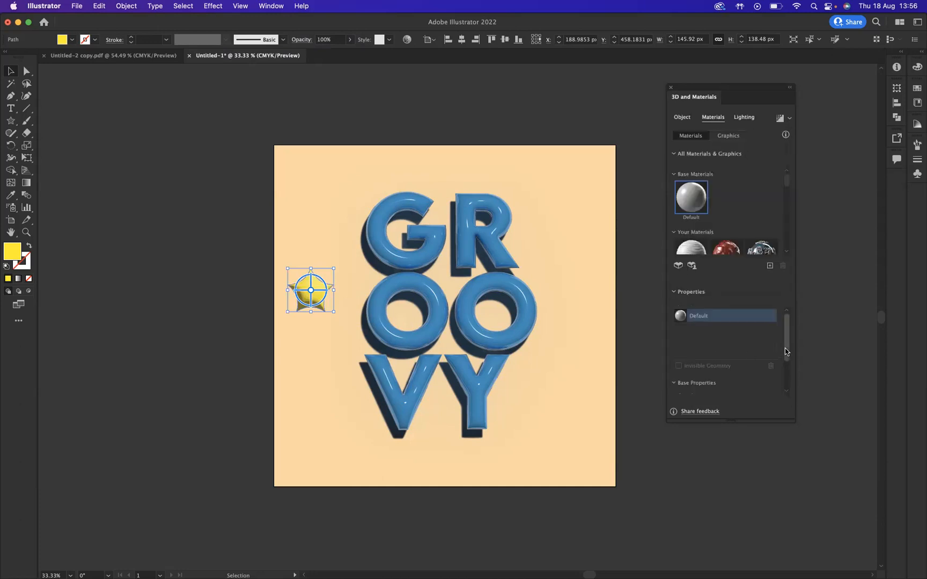
scroll(786, 352, down, 3)
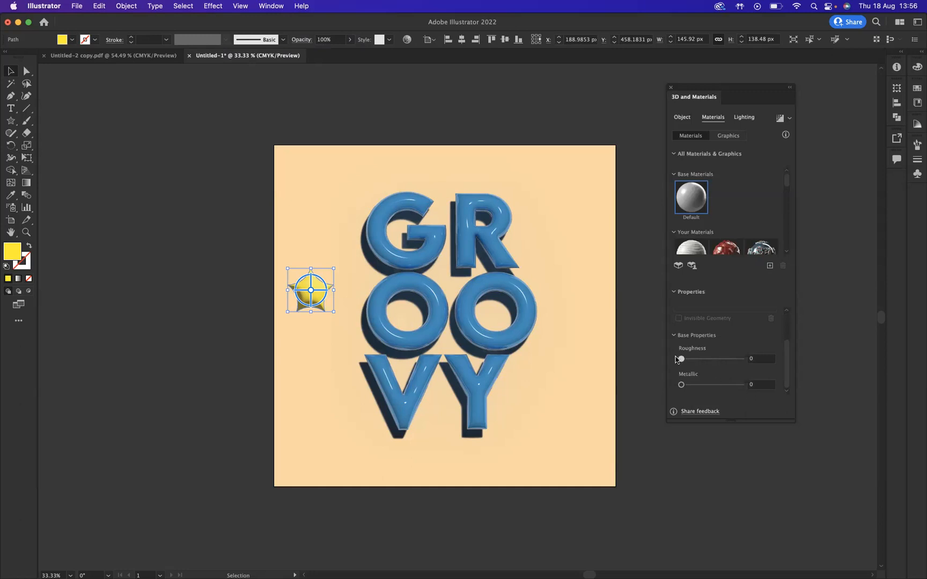
drag(681, 385, 701, 386)
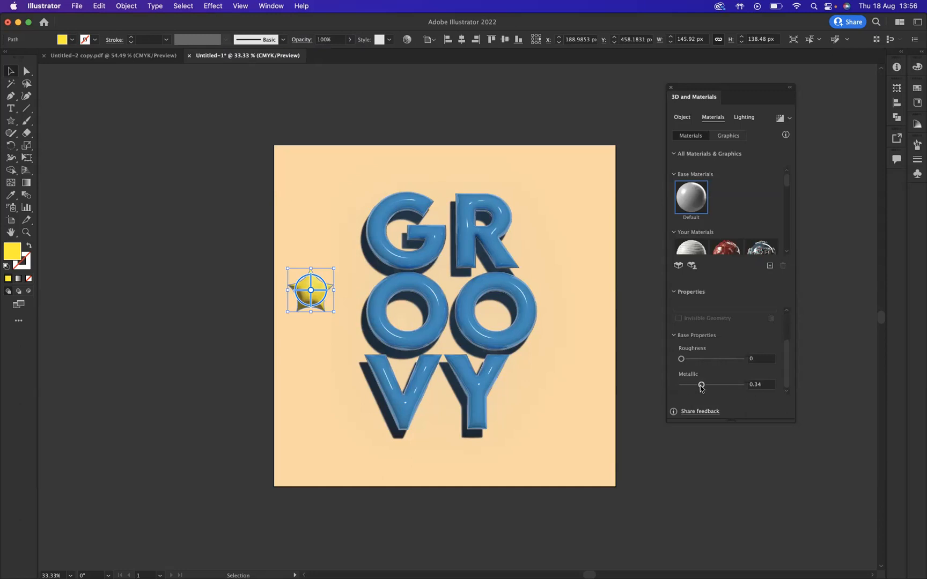
Step: Set the star's light height to 63° and turn on its shadows with a 14% distance from the object
click(744, 118)
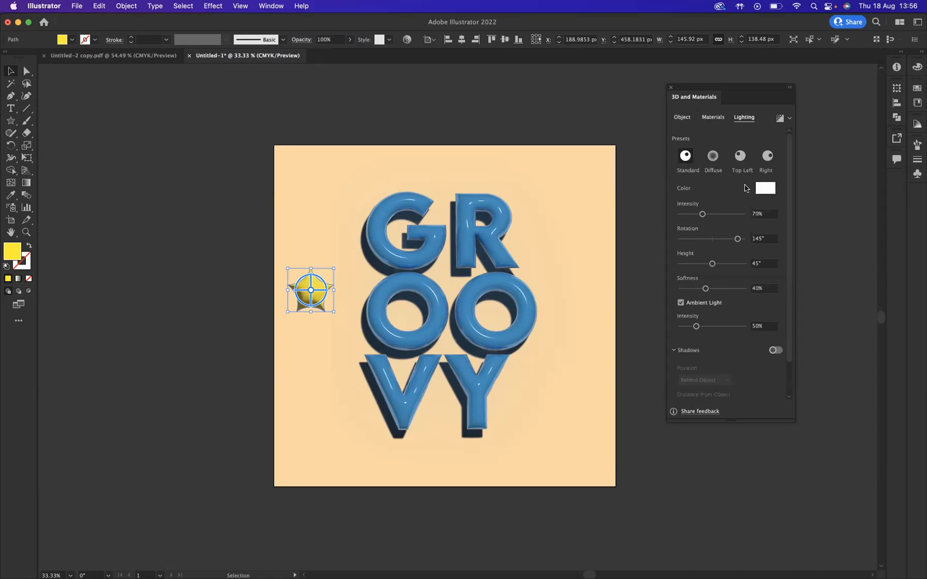
drag(712, 264, 725, 264)
click(774, 351)
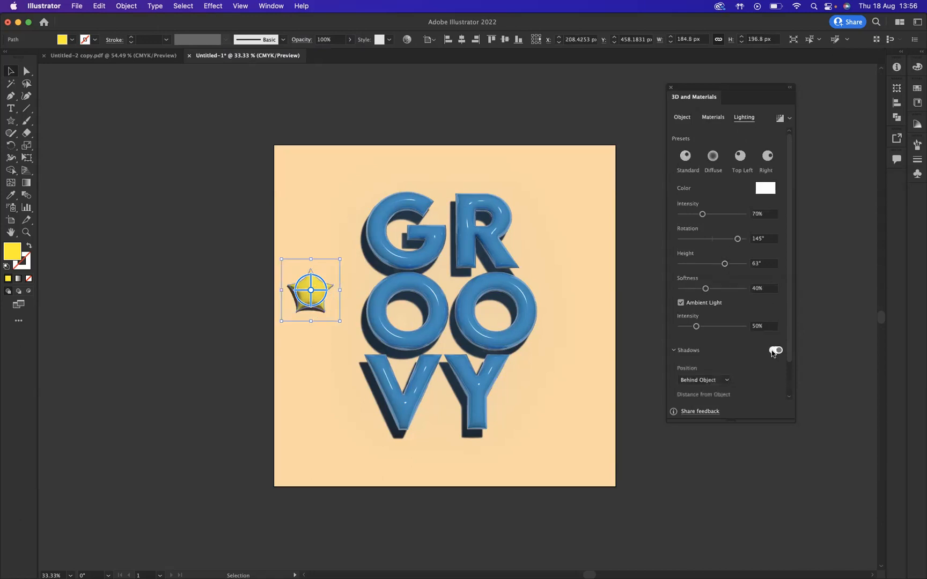
scroll(751, 354, down, 2)
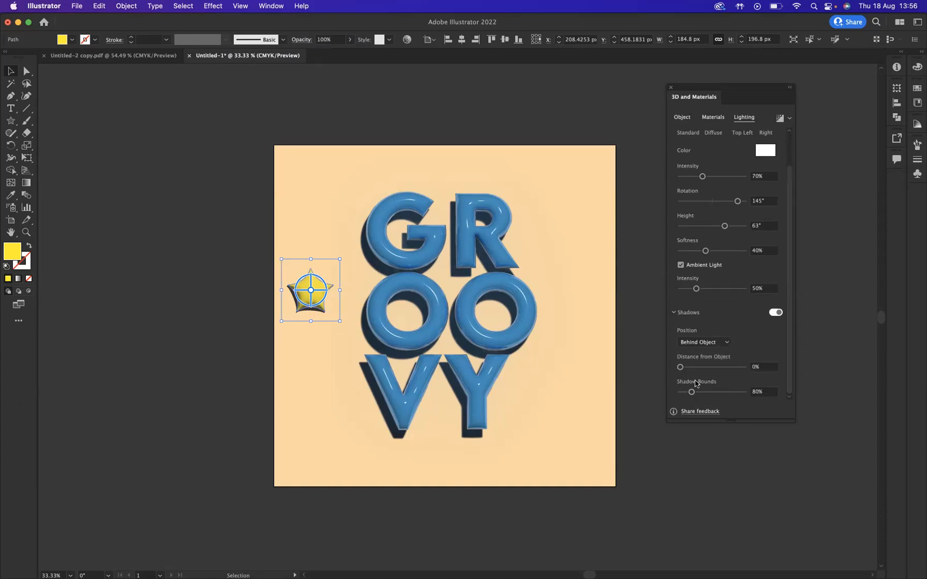
drag(680, 367, 691, 371)
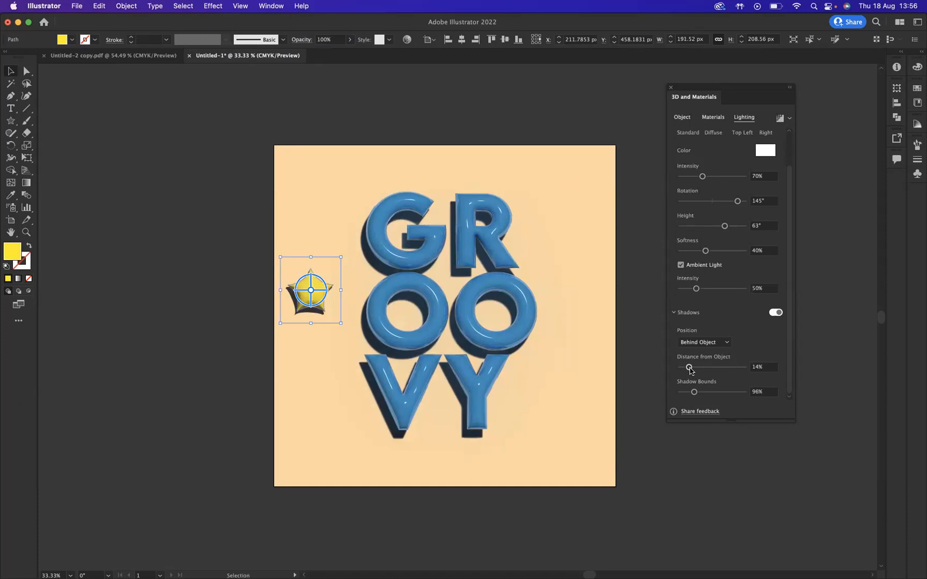
Step: Render the star with ray tracing at Low quality with noise reduction, and expand its appearance
click(780, 119)
click(779, 137)
click(767, 266)
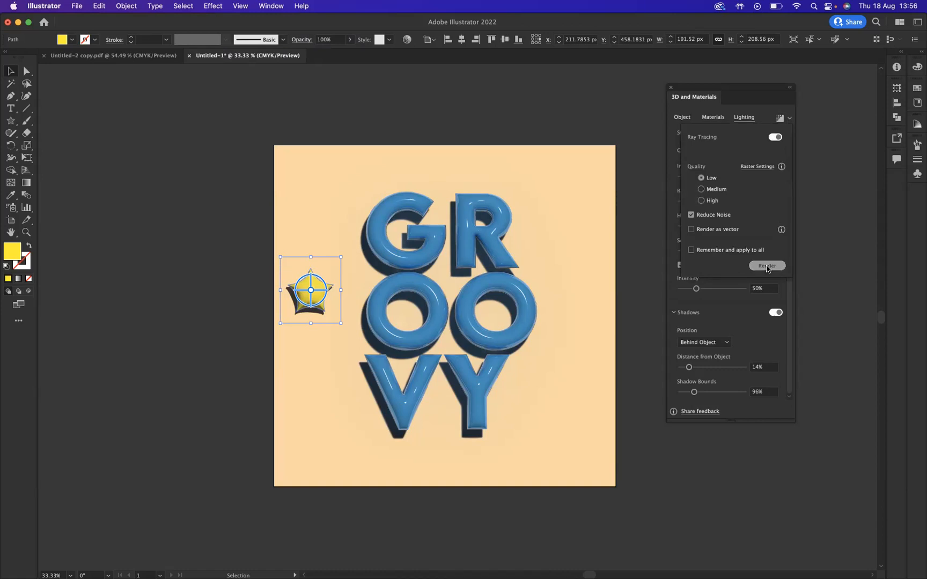
click(129, 6)
click(148, 145)
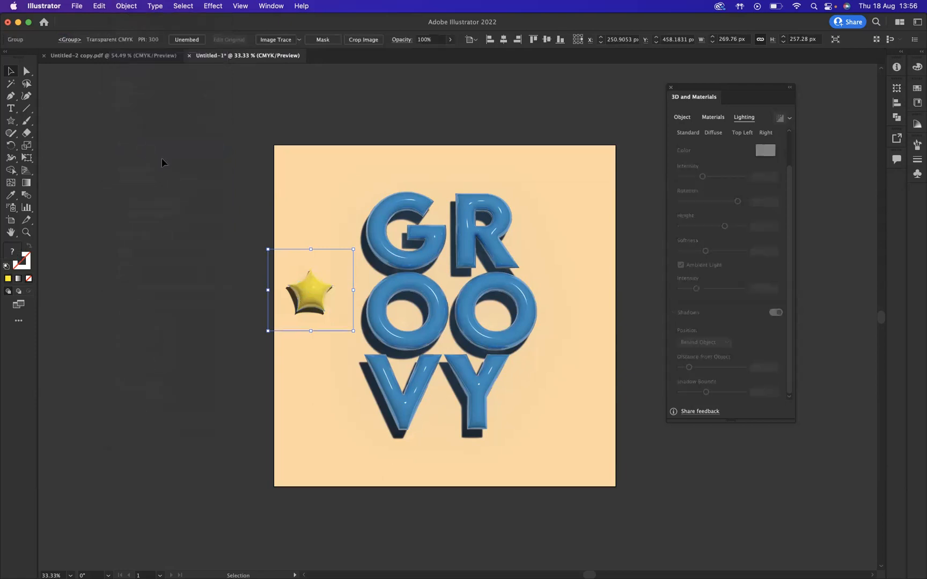
Step: Lock the GROOVY lettering so that it cannot be selected
click(442, 298)
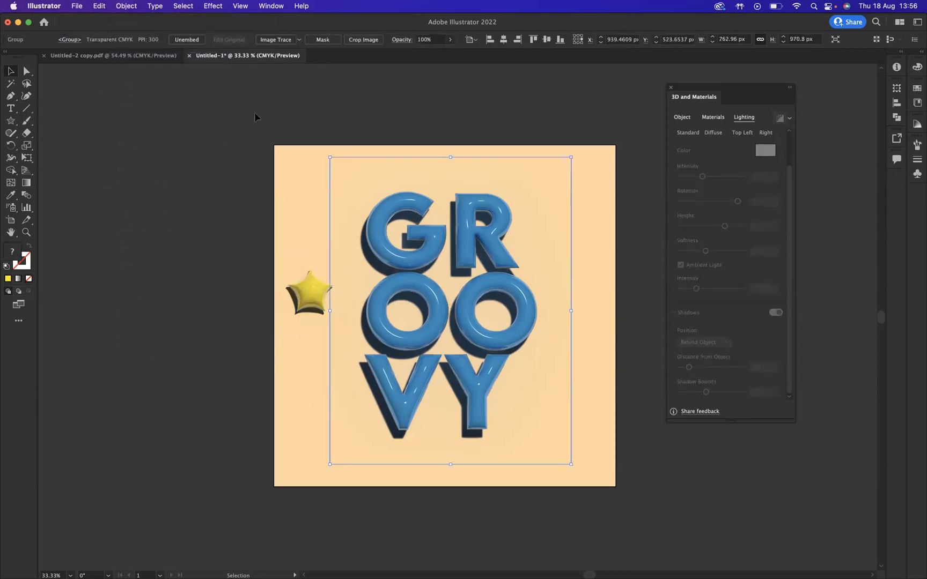
click(126, 7)
mouse_move(152, 84)
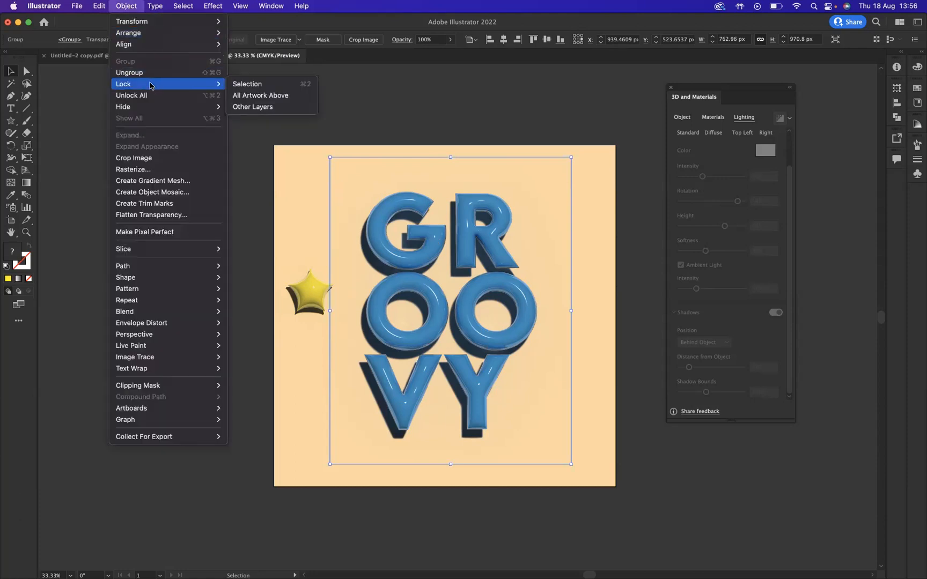
click(281, 84)
Step: Move the star against the lower outer edge of the first O and rotate it slightly counterclockwise
click(307, 287)
drag(308, 287, 342, 329)
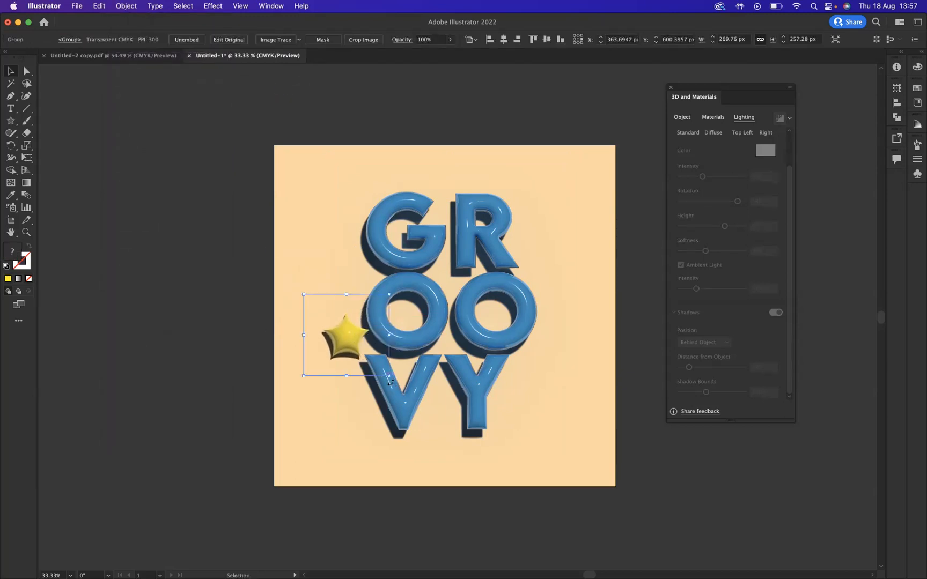
mouse_move(390, 381)
mouse_down()
mouse_move(418, 381)
mouse_move(396, 368)
mouse_up()
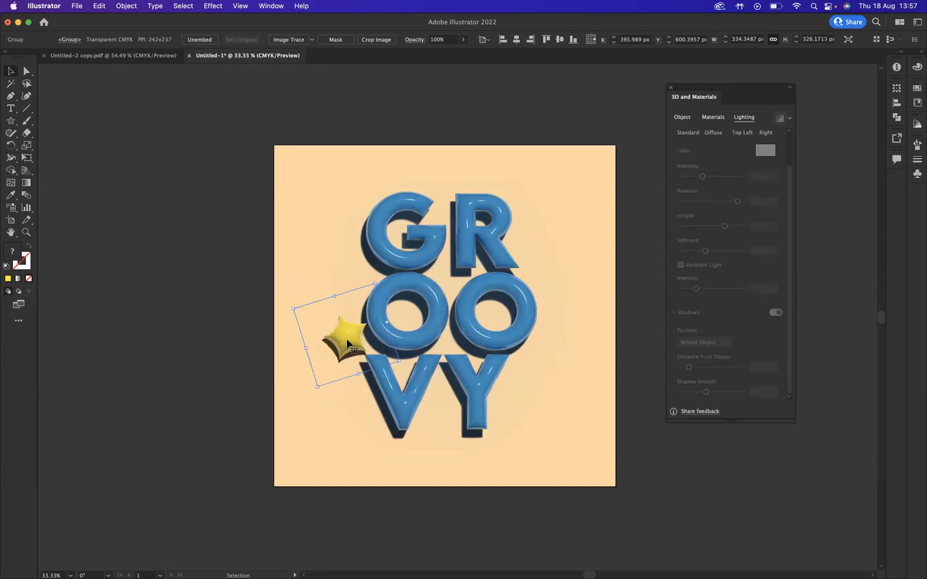
Step: Duplicate the star beside the R and again beside the Y, rotating each copy slightly clockwise
drag(347, 339, 534, 245)
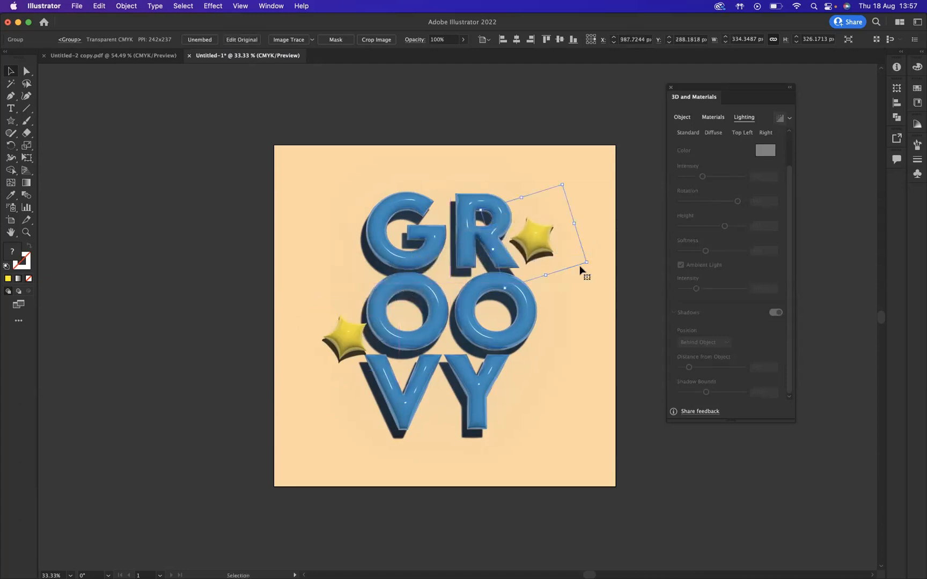
drag(592, 266, 581, 288)
drag(580, 281, 531, 397)
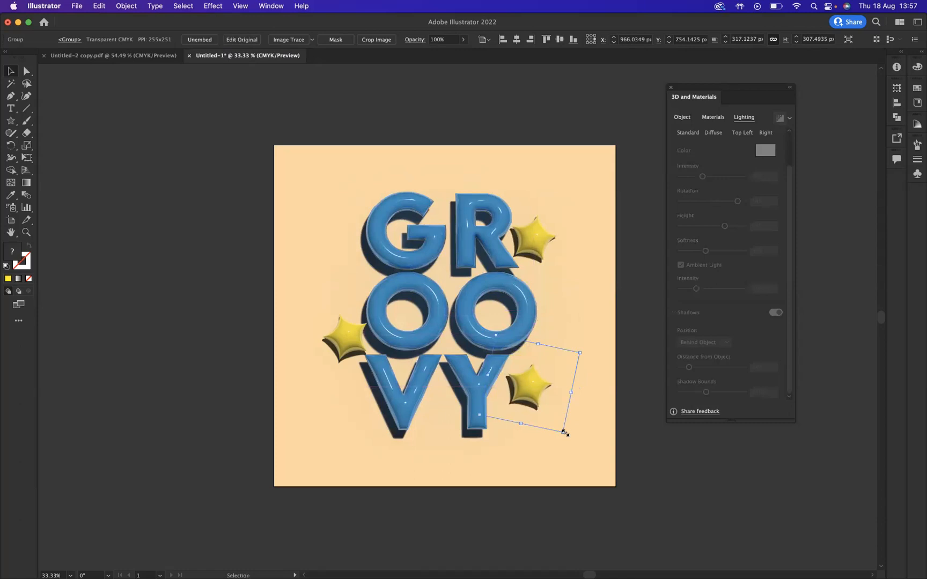
drag(564, 439, 556, 451)
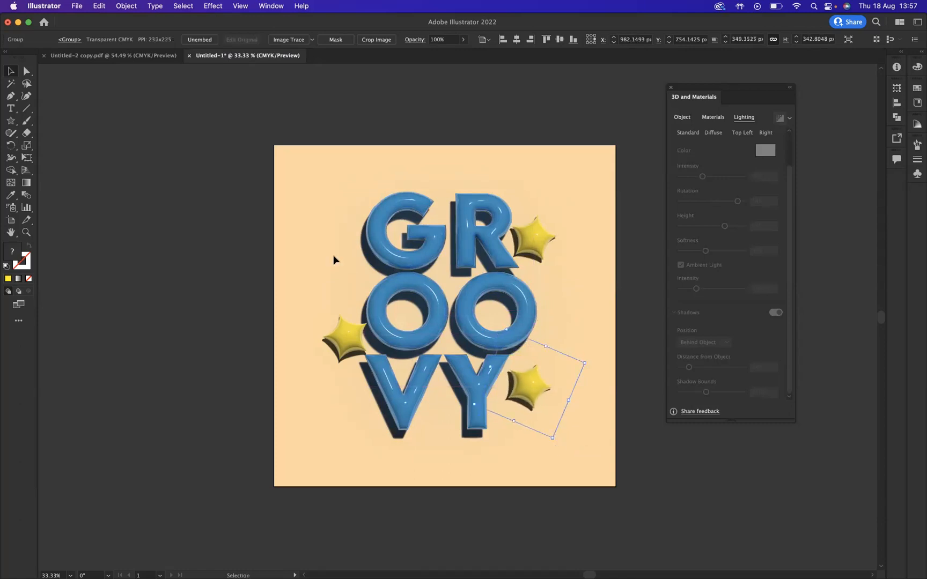
Step: Deselect the star and view the finished artwork enlarged in full-screen mode
click(312, 195)
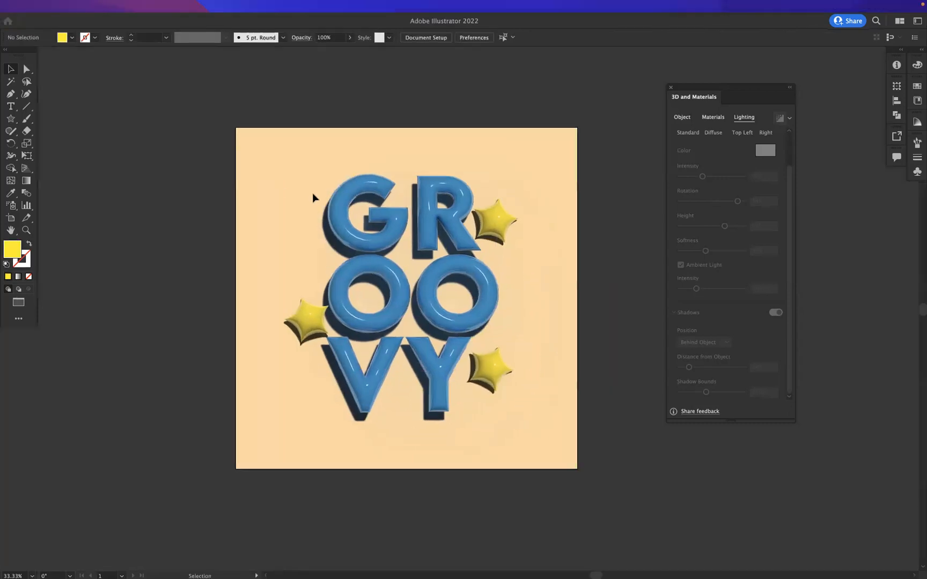
key(f)
scroll(312, 193, up, 1)
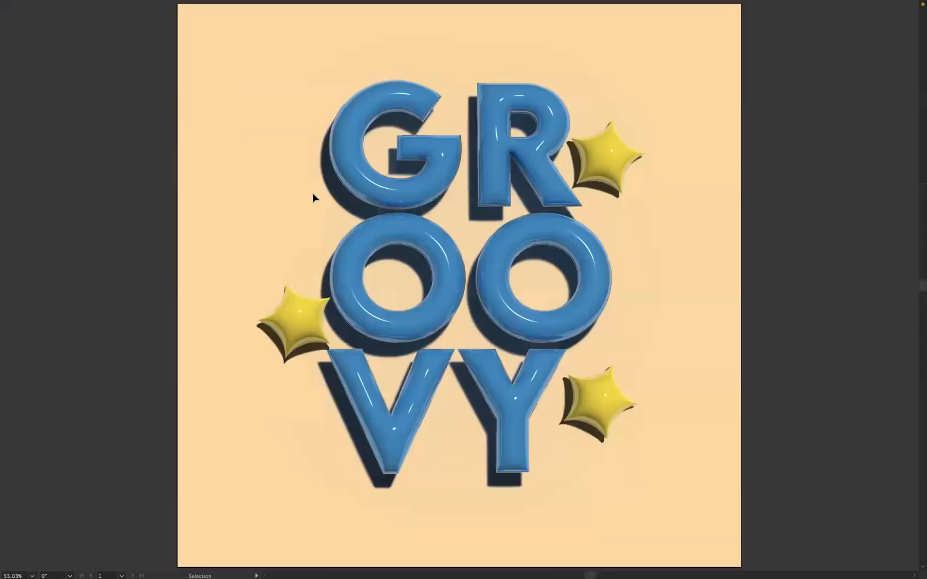